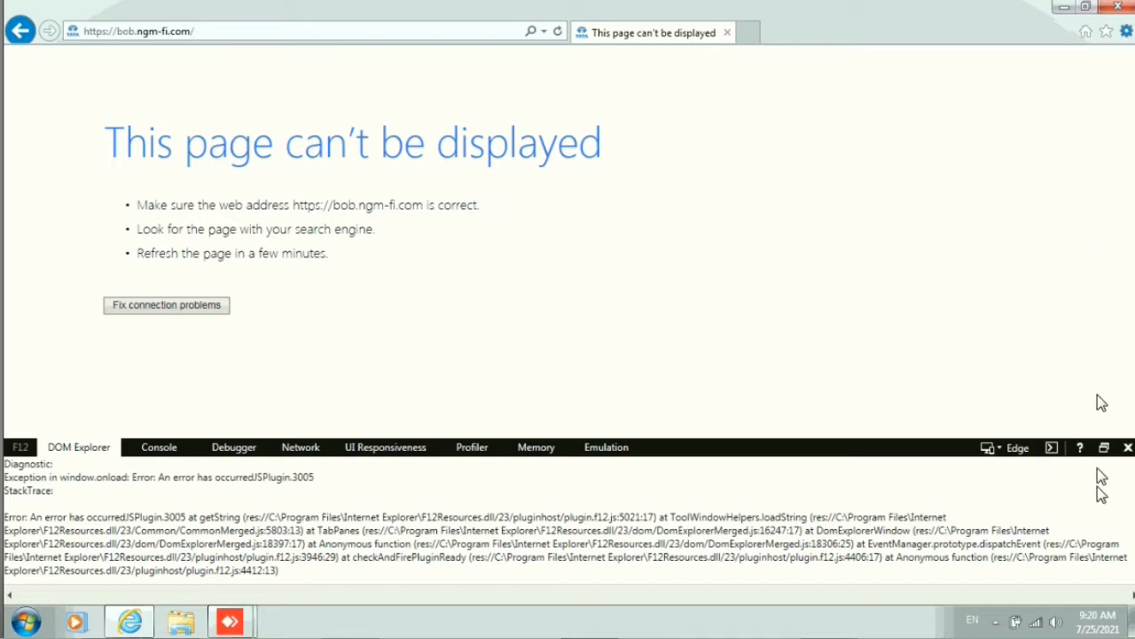
- Close and reopen the developer tools several times to check the DOM Explorer error, and close the browser
left_click(1129, 447)
key("F12")
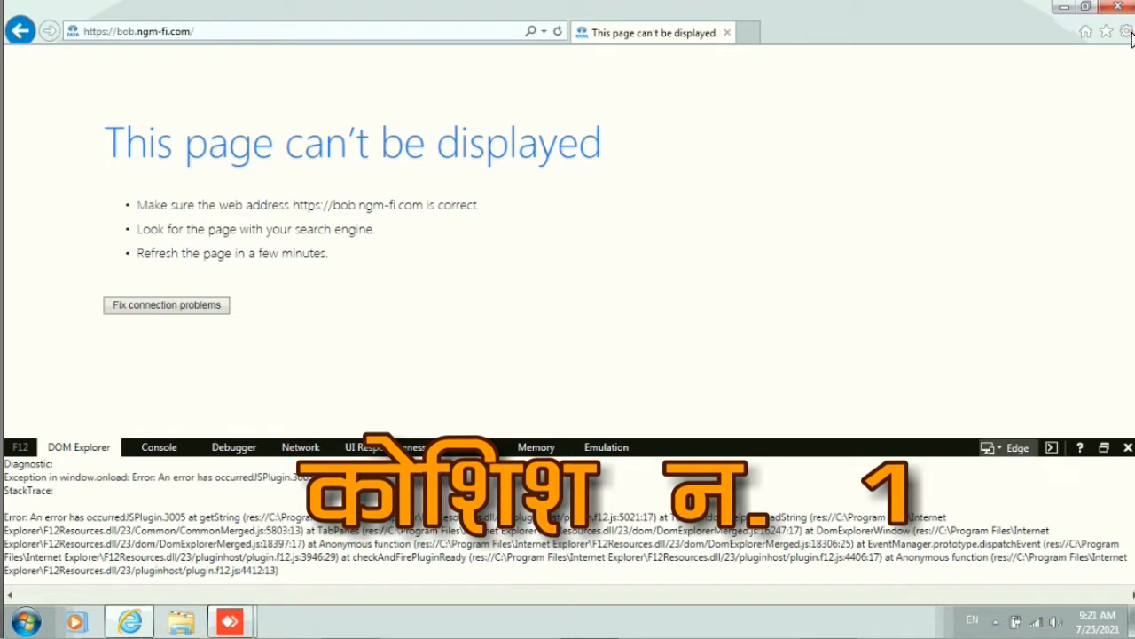
key("F12")
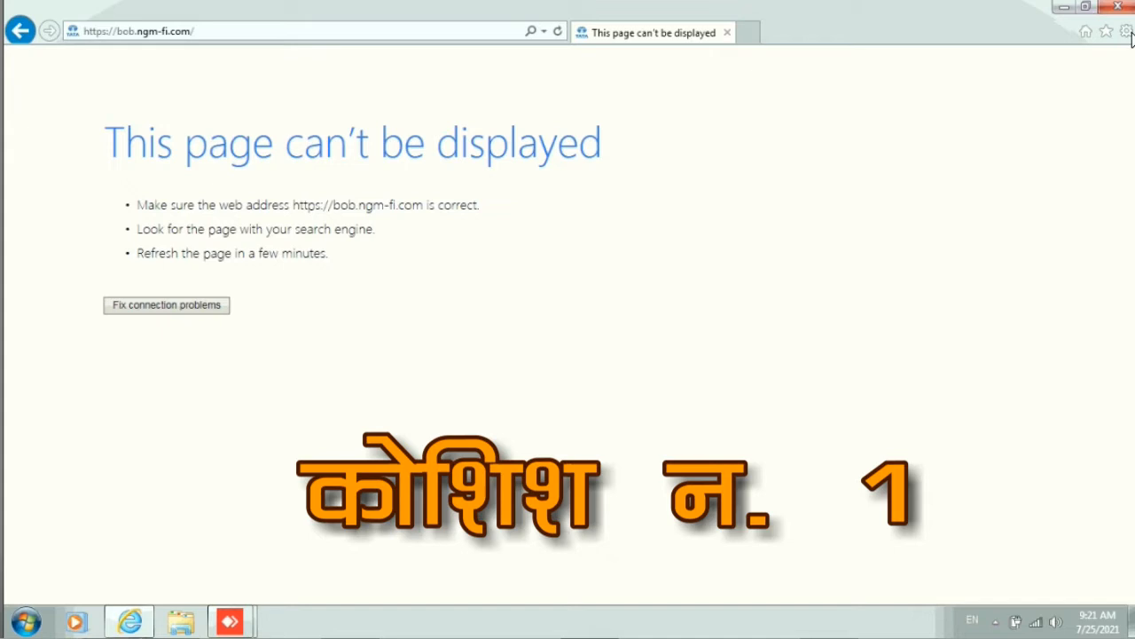
key("F12")
key("F12")
key("F12")
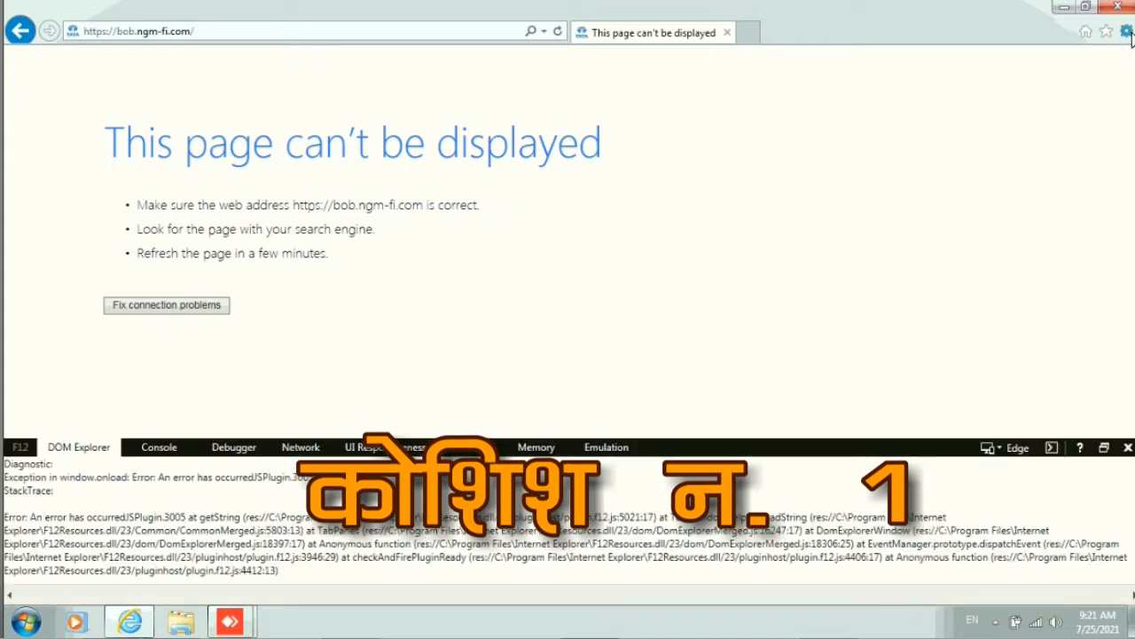
left_click(1130, 36)
left_click(1130, 451)
left_click(1106, 450)
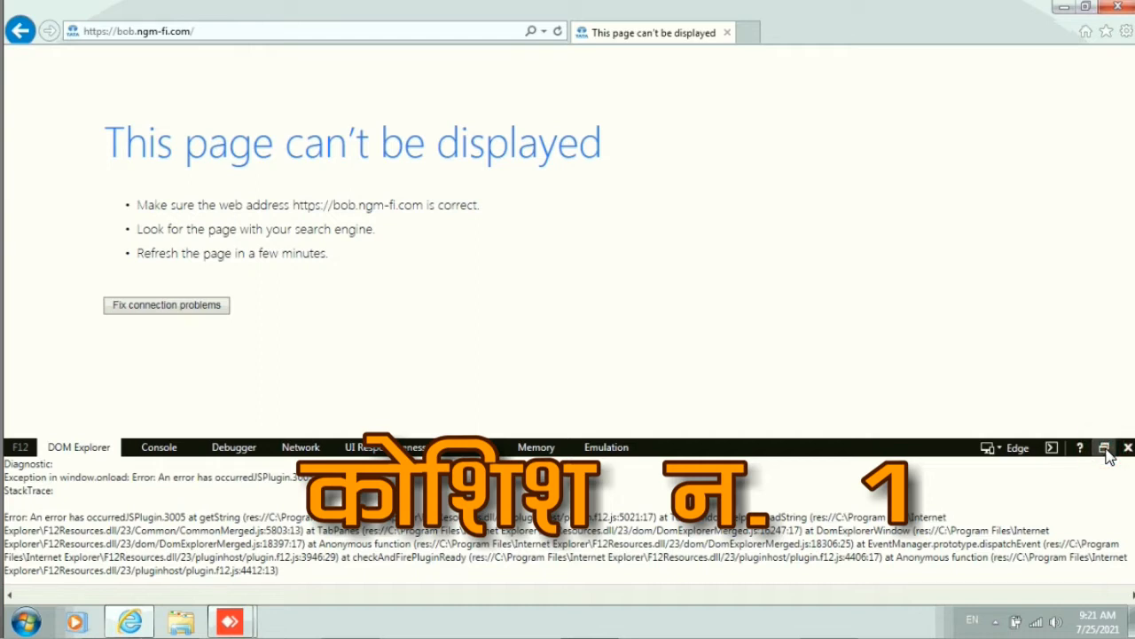
left_click(1129, 36)
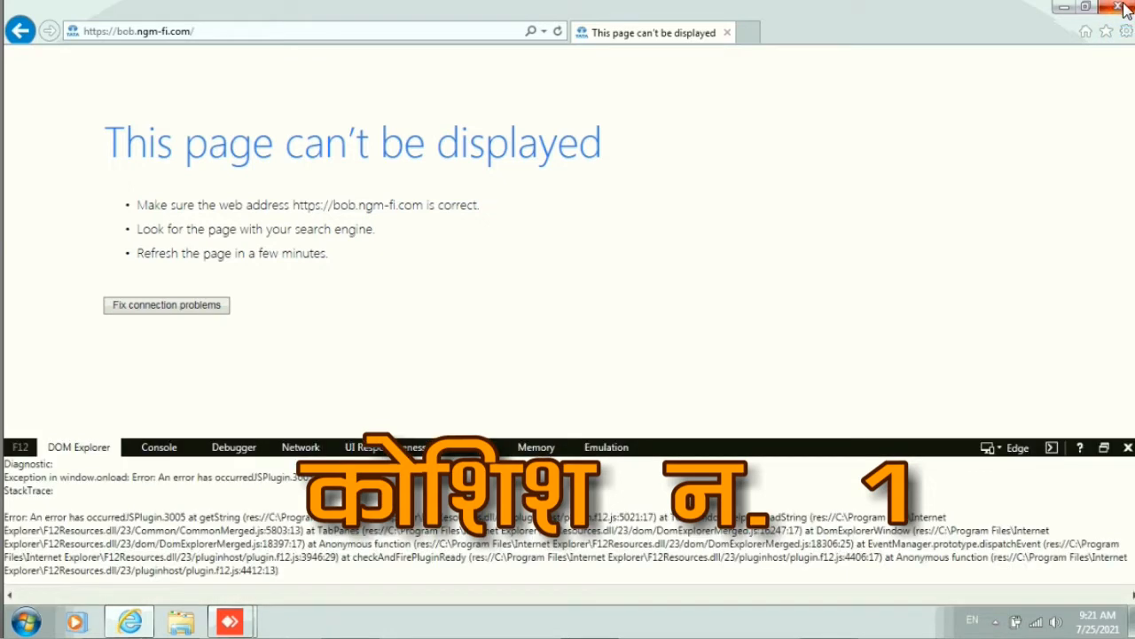
left_click(1120, 7)
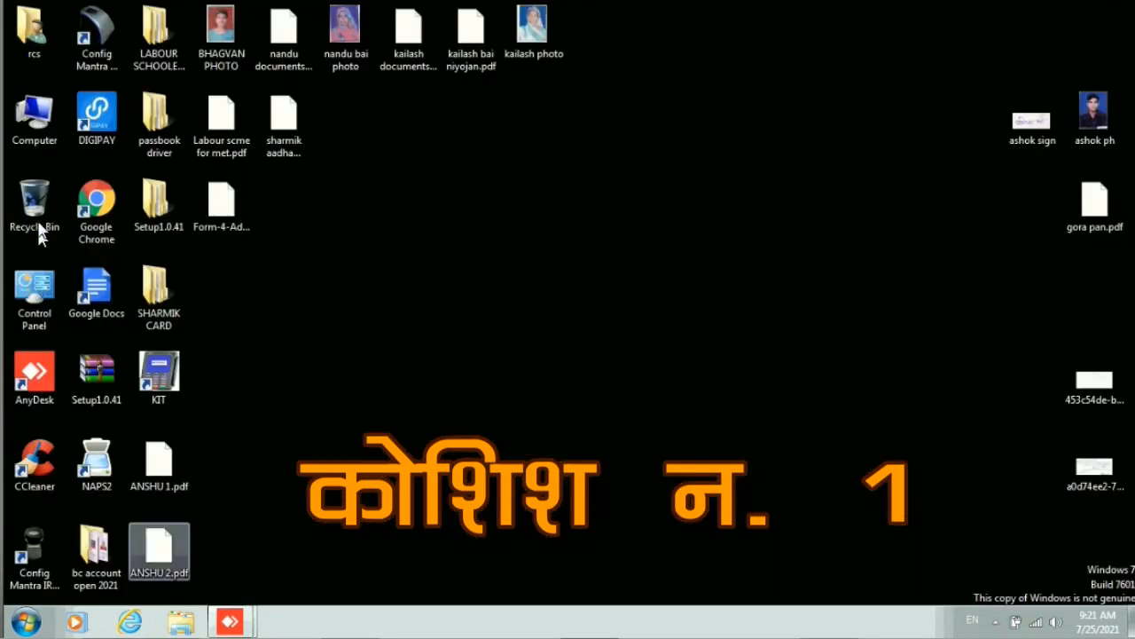
double_click(26, 108)
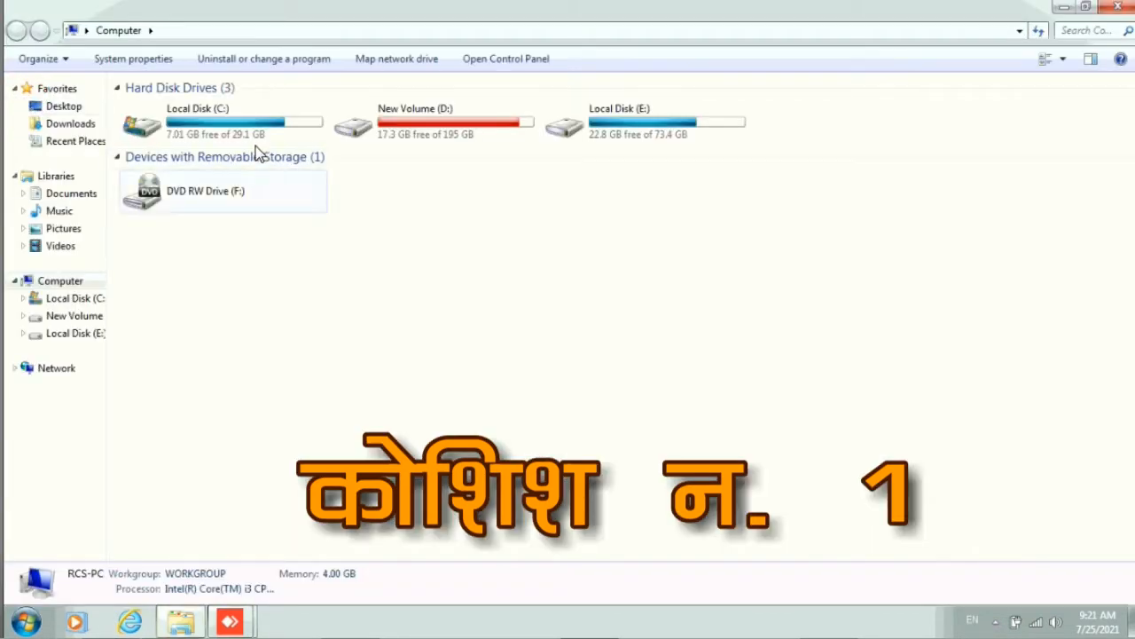
left_click(1114, 7)
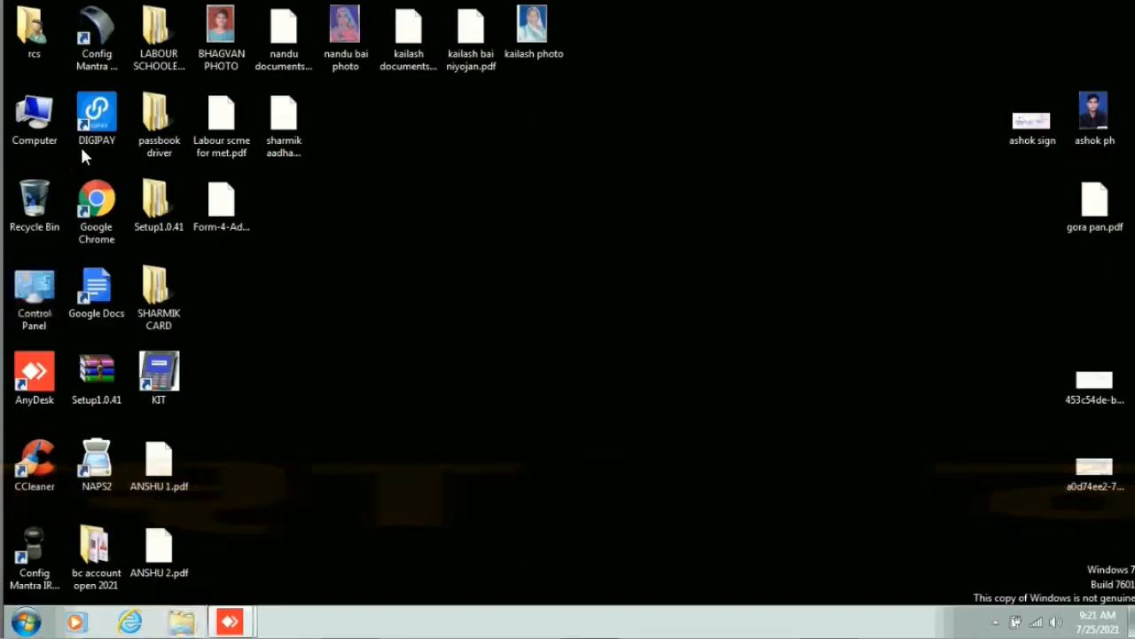
right_click(41, 124)
left_click(401, 162)
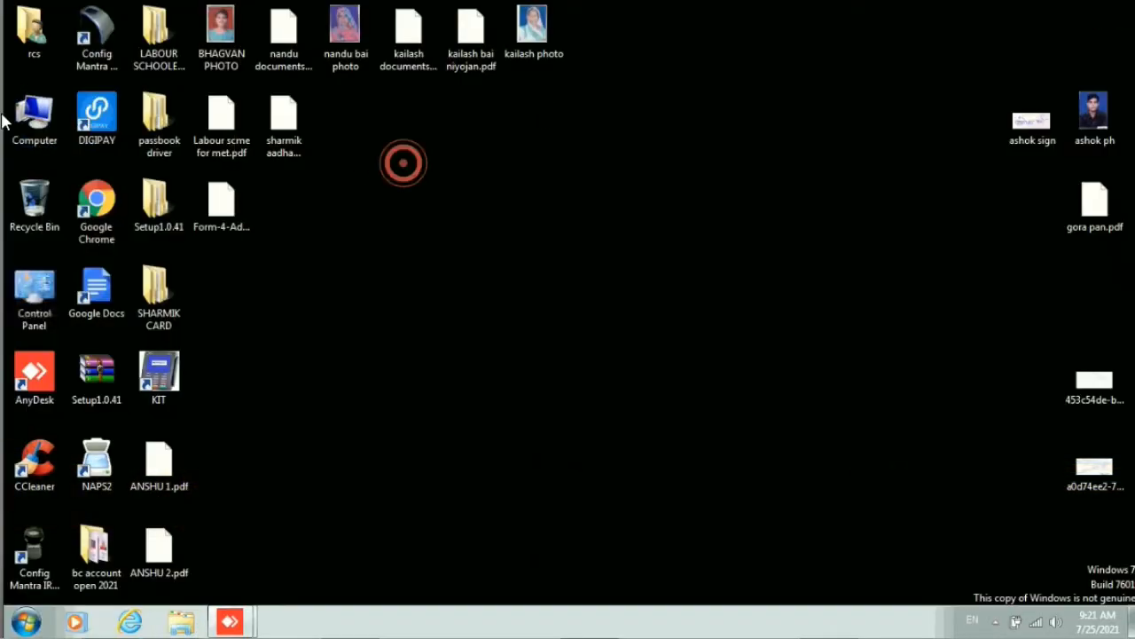
double_click(36, 112)
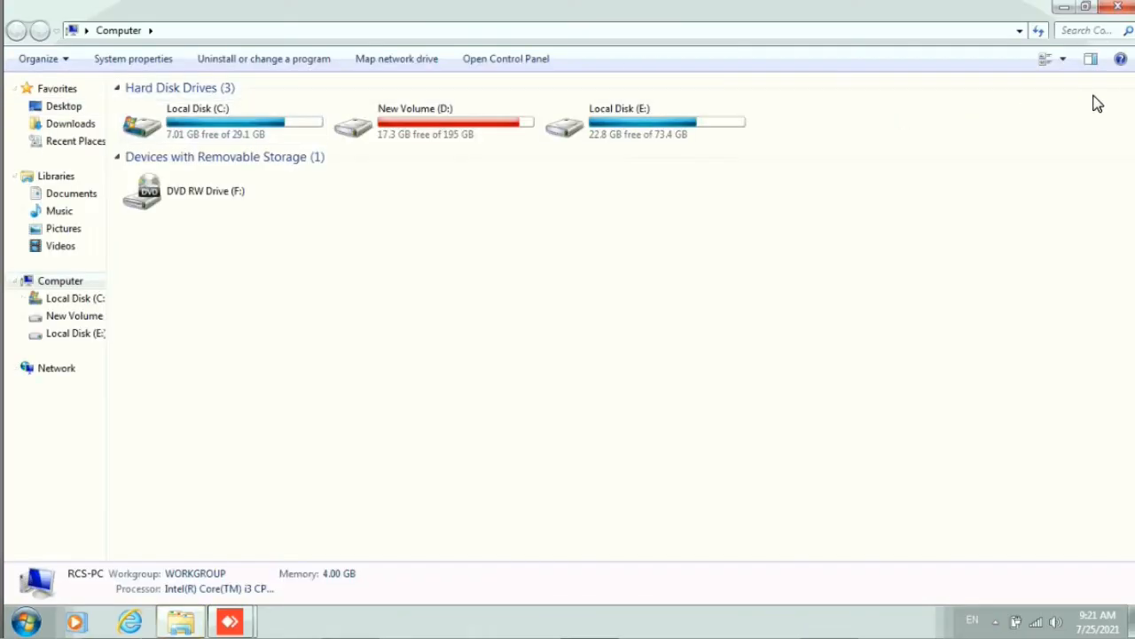
left_click(1122, 6)
- Open the Control Panel and show all its items as large icons
left_click(25, 621)
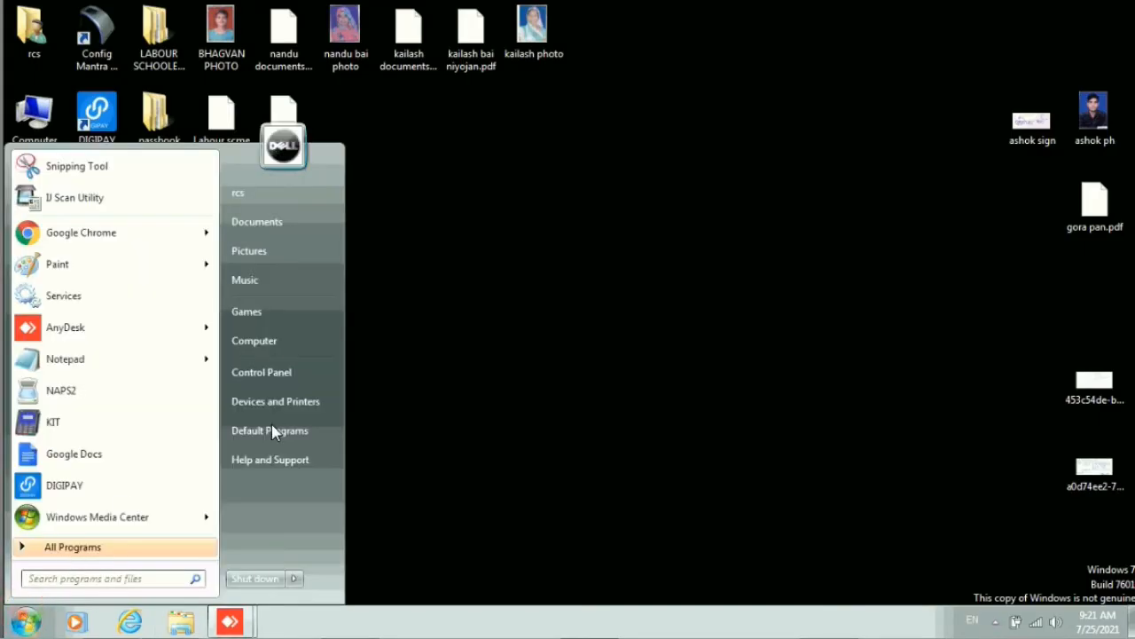
left_click(268, 372)
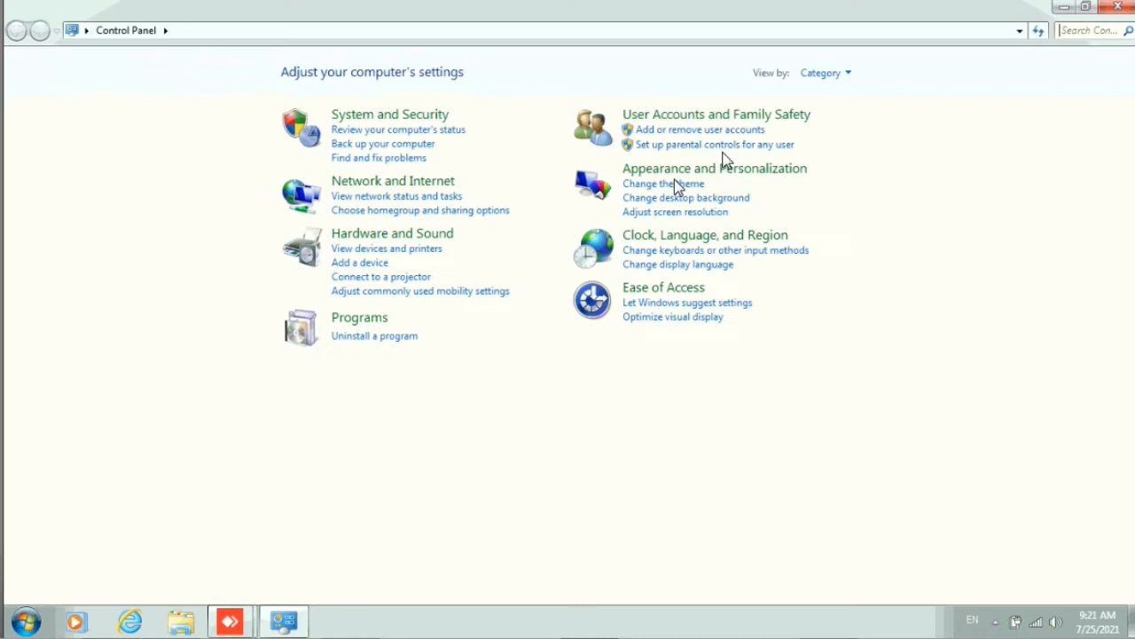
left_click(818, 73)
left_click(845, 118)
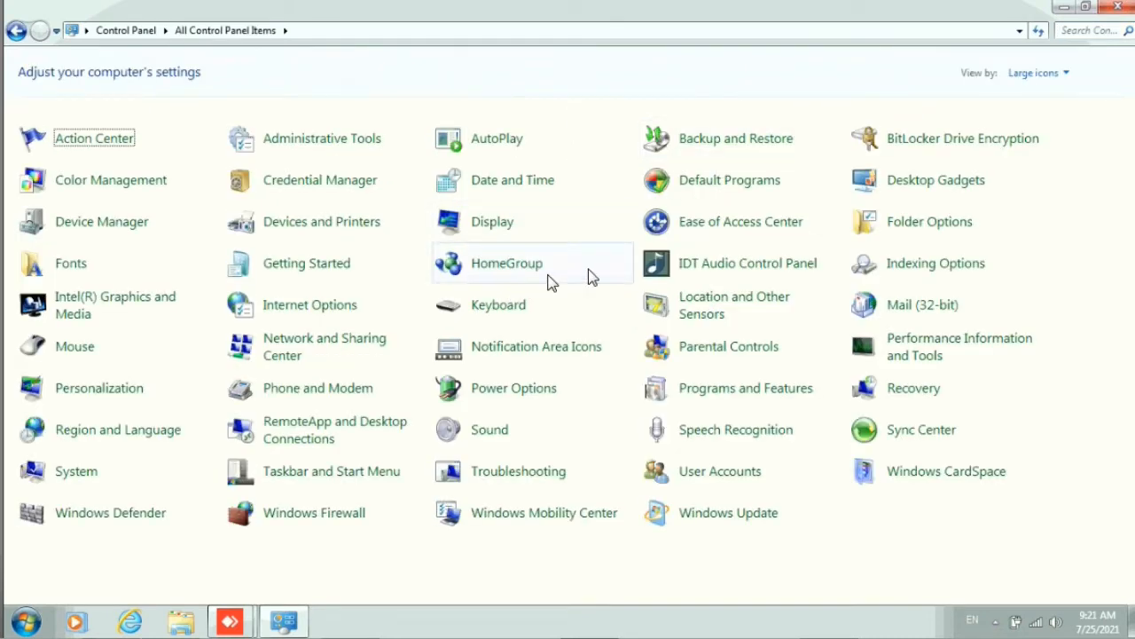
- Open Internet Options and reset all security zones to their default level
left_click(286, 306)
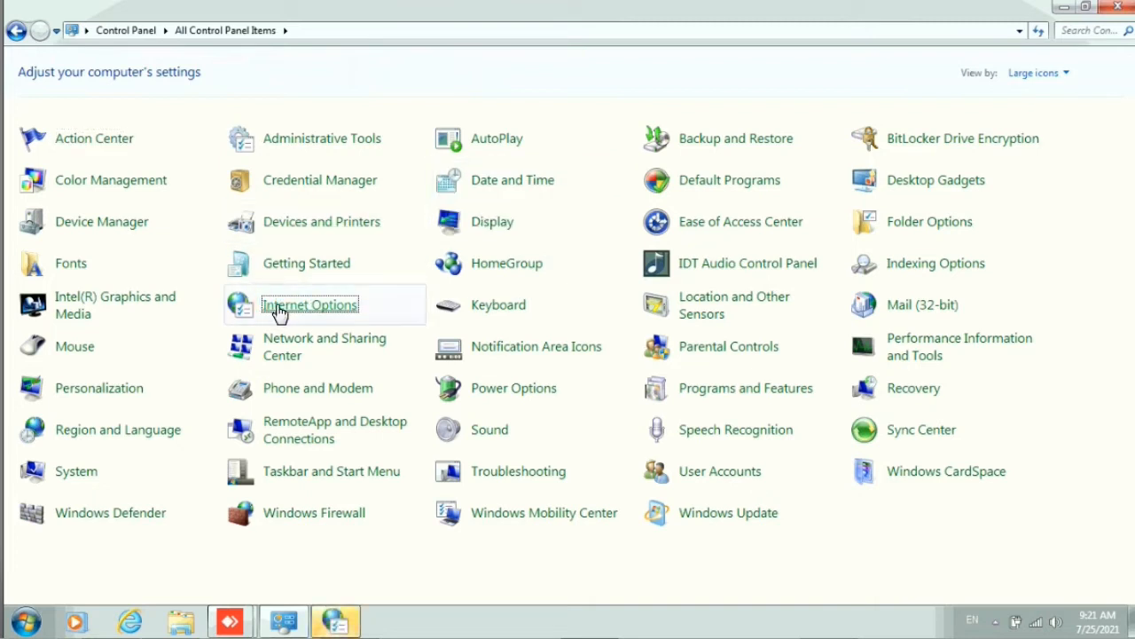
left_click(336, 620)
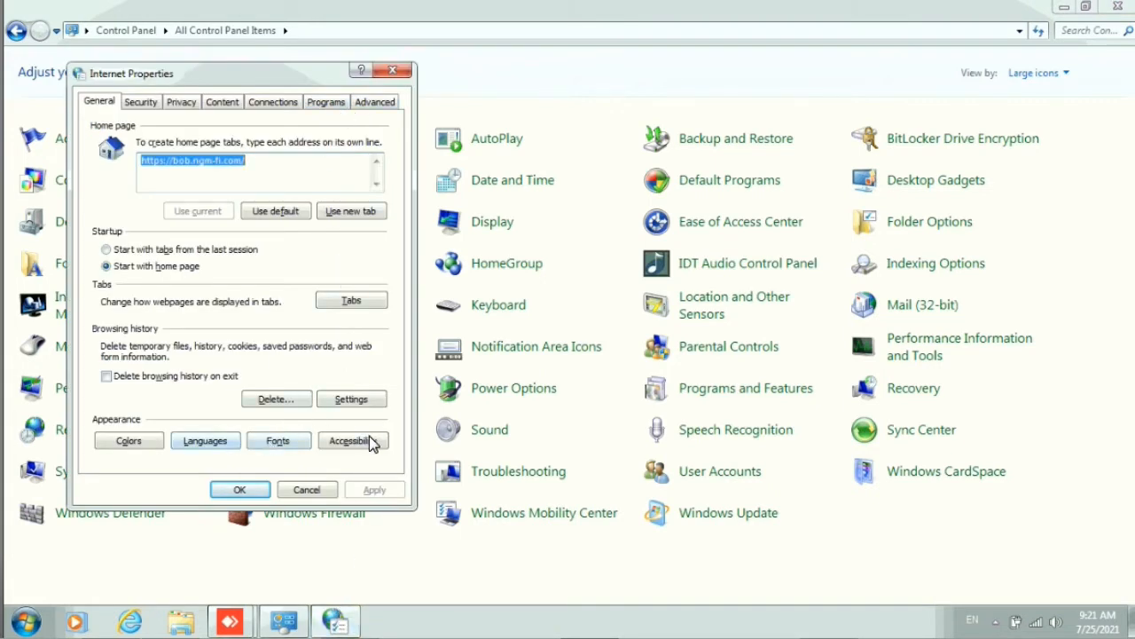
left_click(149, 105)
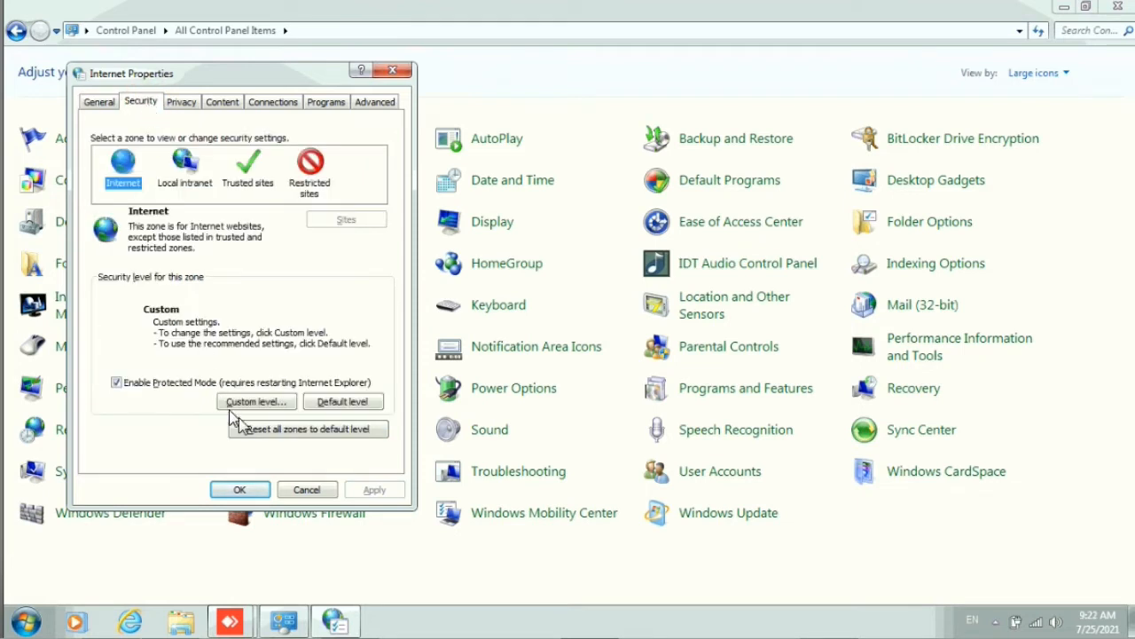
left_click(266, 428)
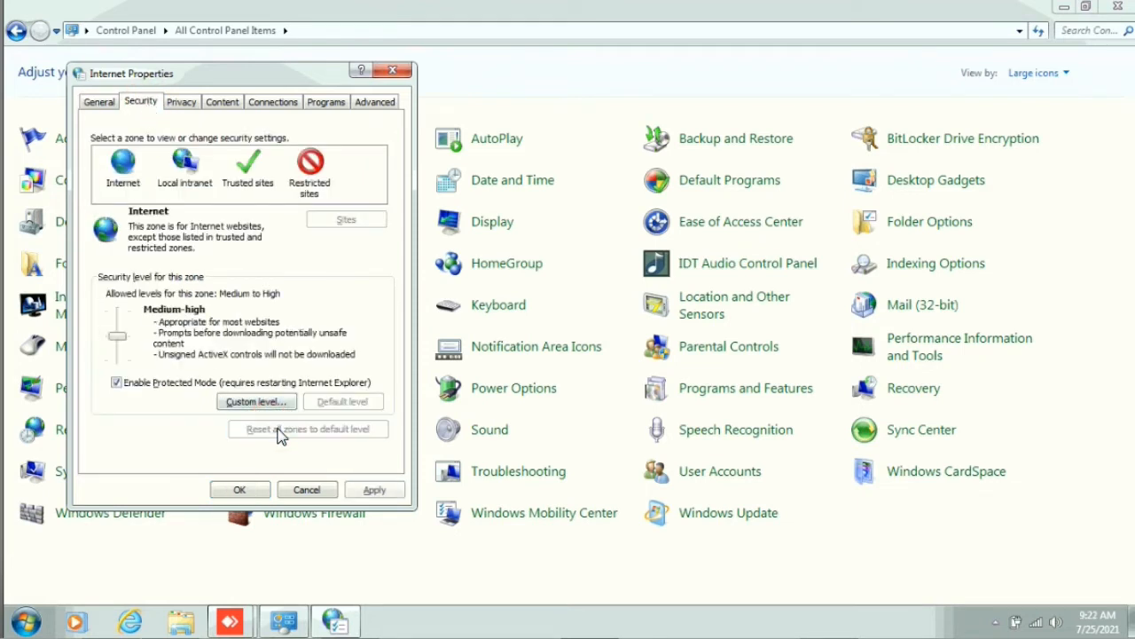
- Reset the Internet Explorer settings to their defaults, including deletion of personal settings, and close the Control Panel
left_click(392, 102)
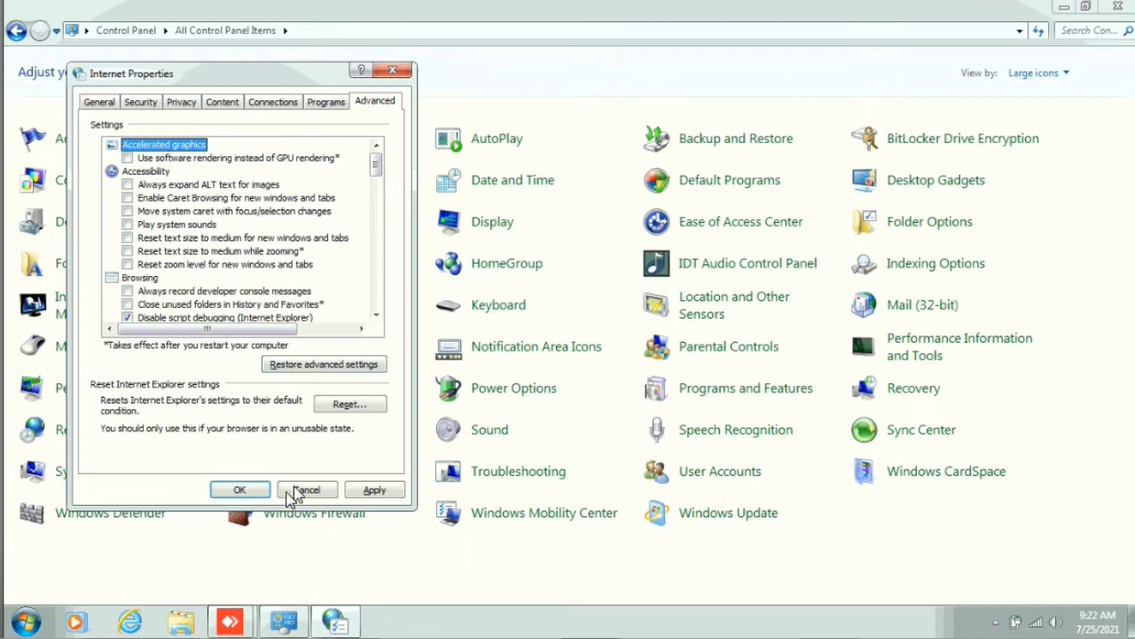
left_click(346, 410)
left_click(203, 245)
left_click(322, 354)
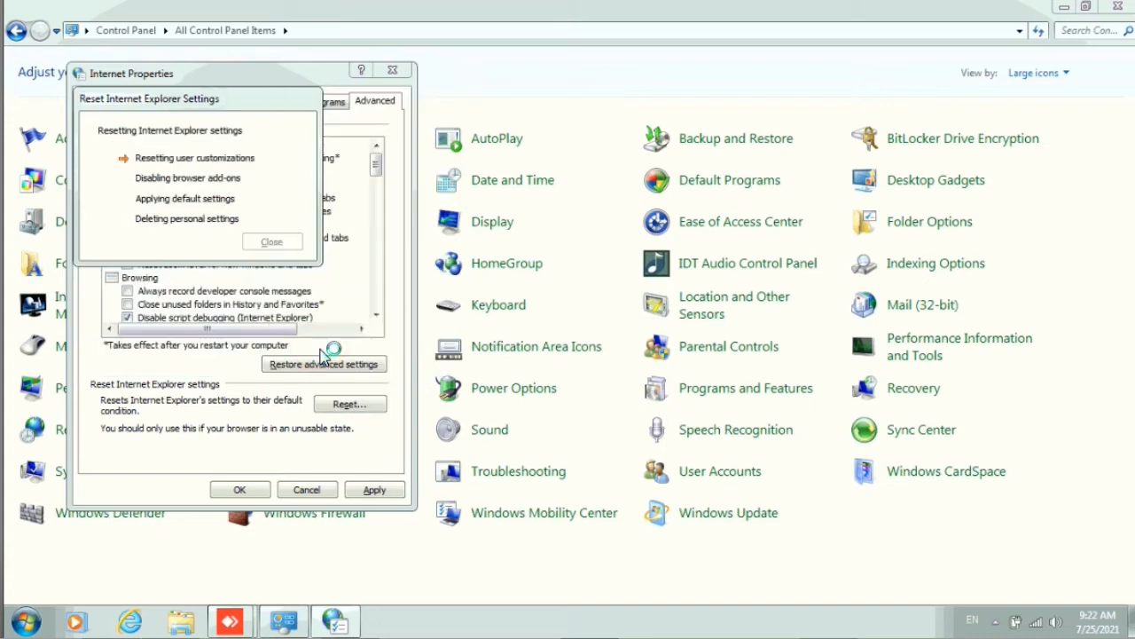
left_click(275, 242)
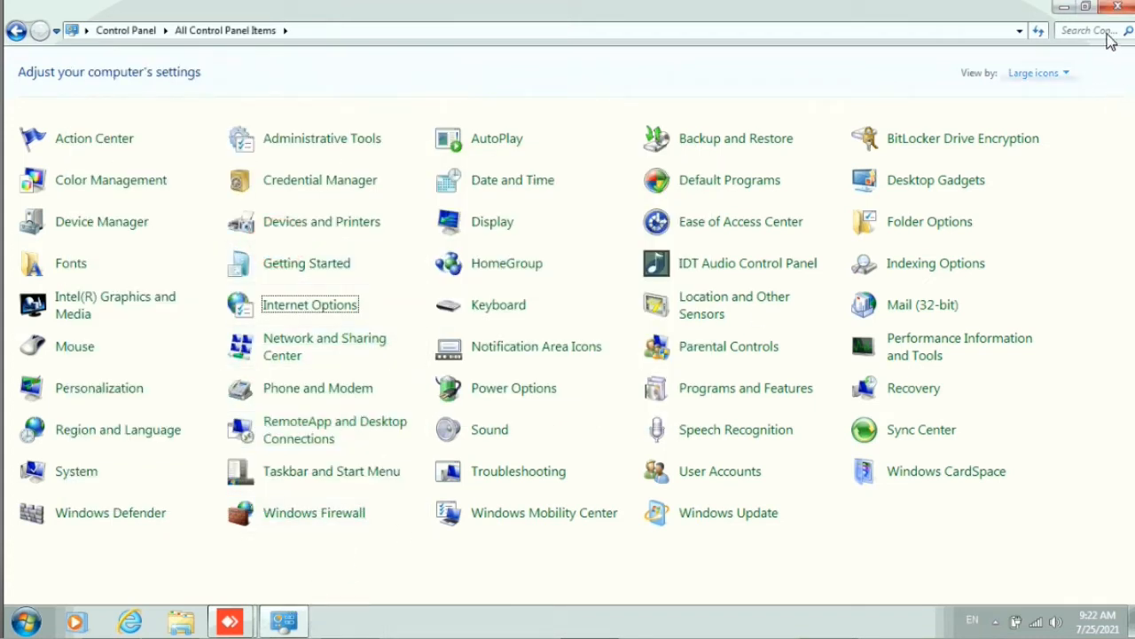
left_click(1116, 7)
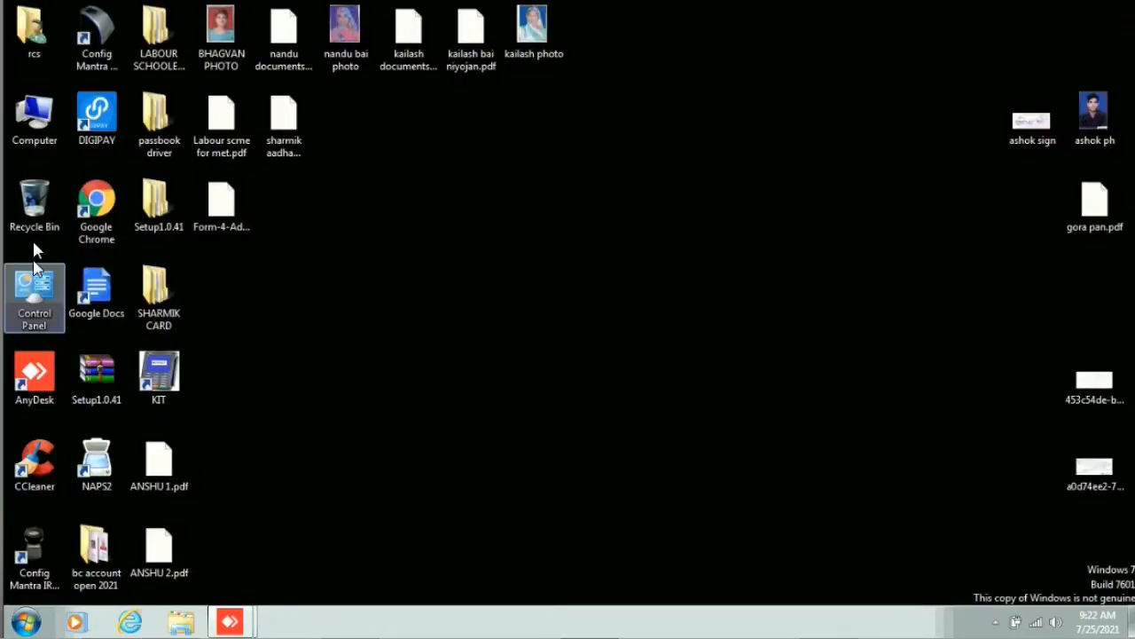
- Start Internet Explorer maximized, check whether the developer tools load on its home page, and close the browser
left_click(34, 122)
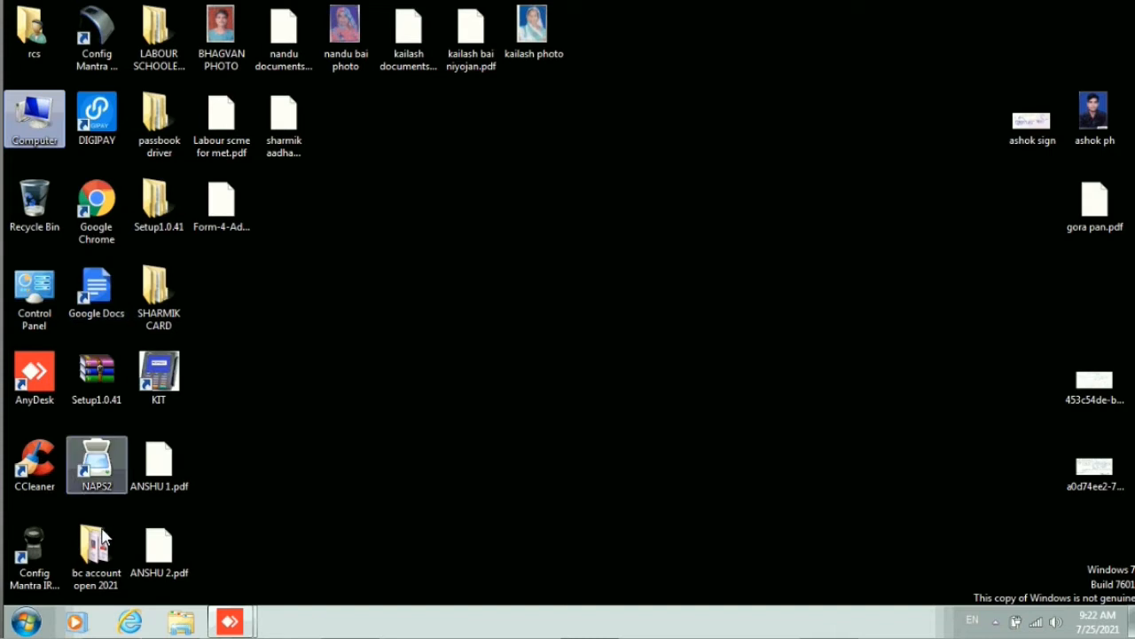
left_click(130, 621)
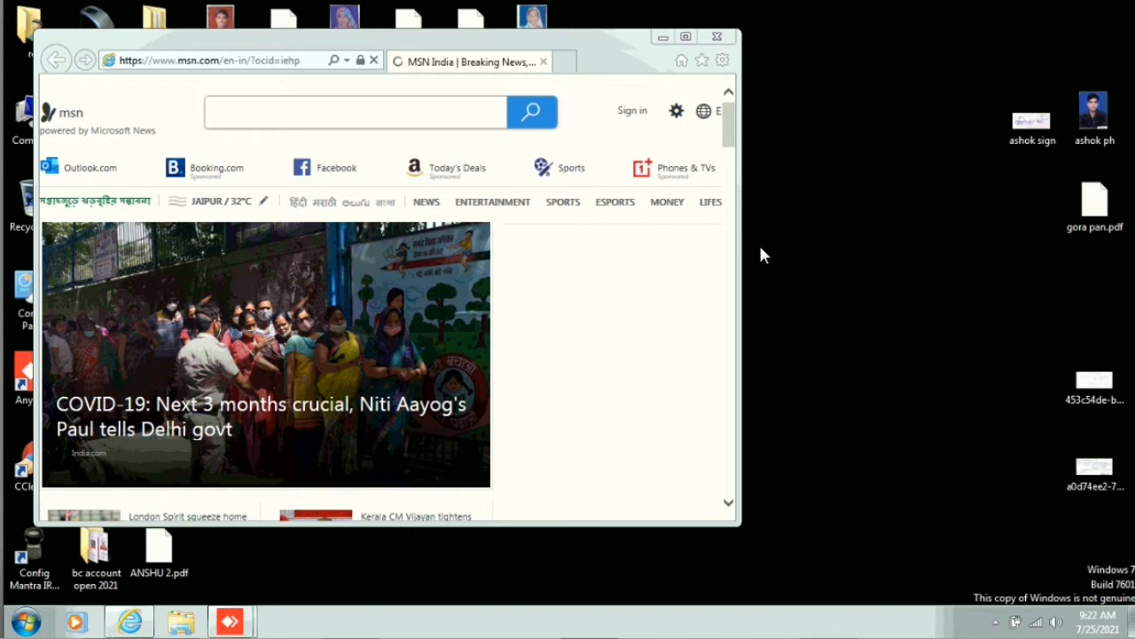
left_click(686, 36)
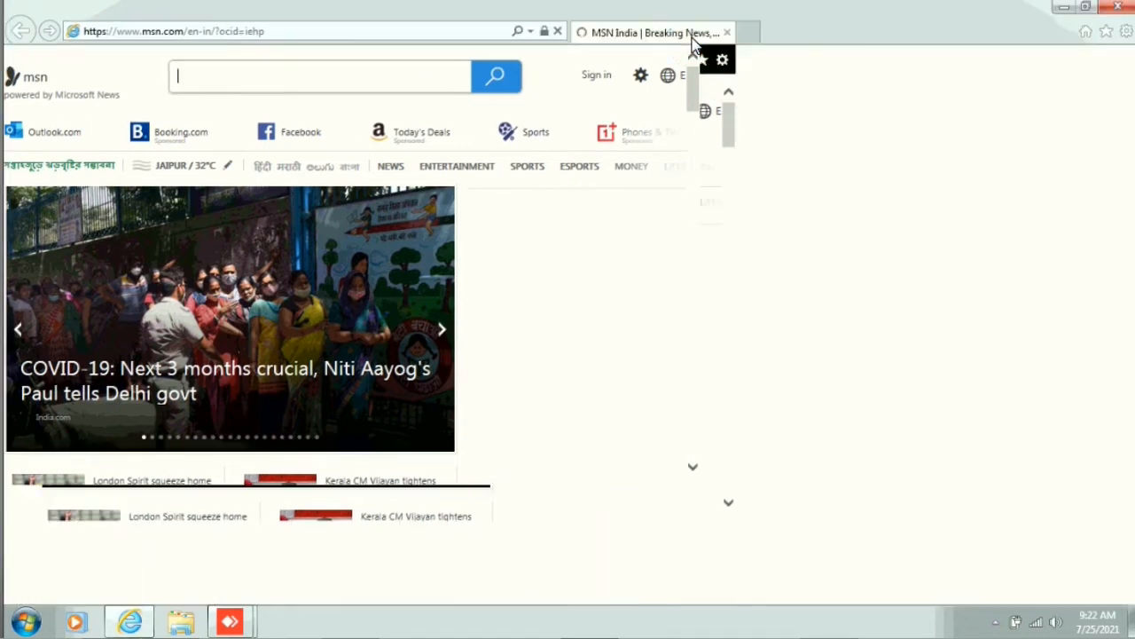
key("F12")
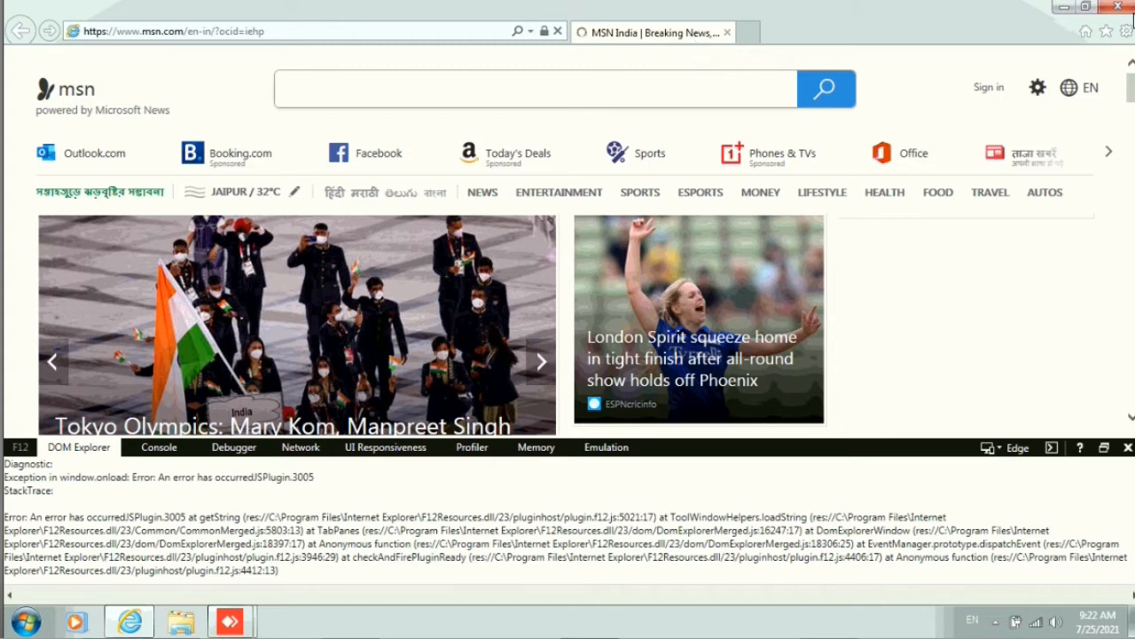
left_click(1116, 9)
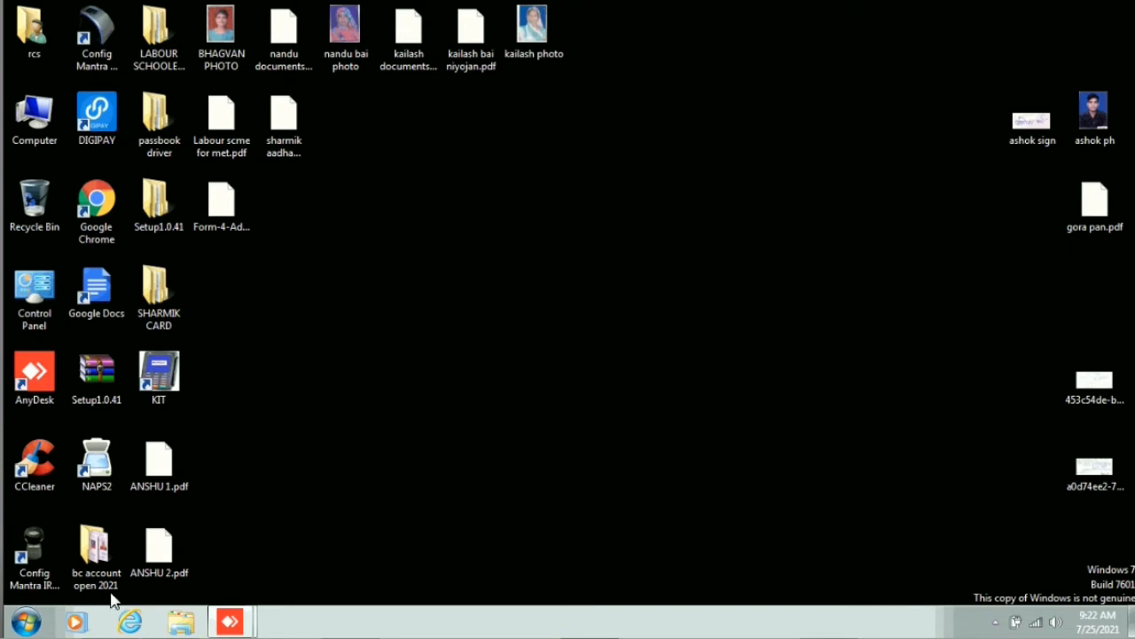
- Show the Control Panel by category, look through the installed programs in Programs and Features, and close the window
left_click(26, 623)
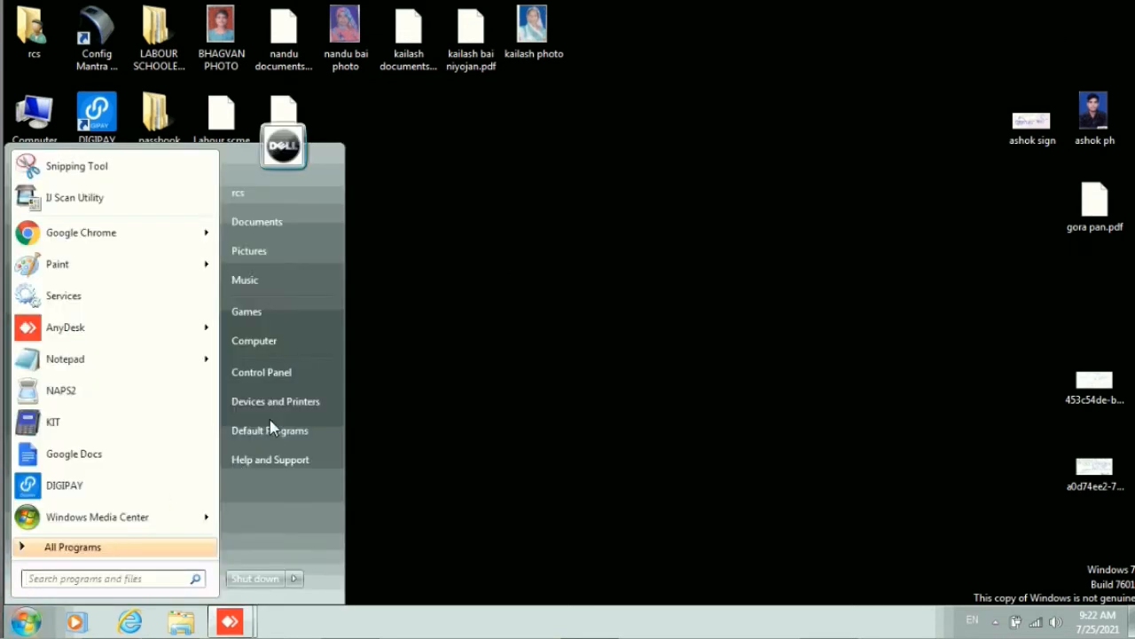
left_click(261, 373)
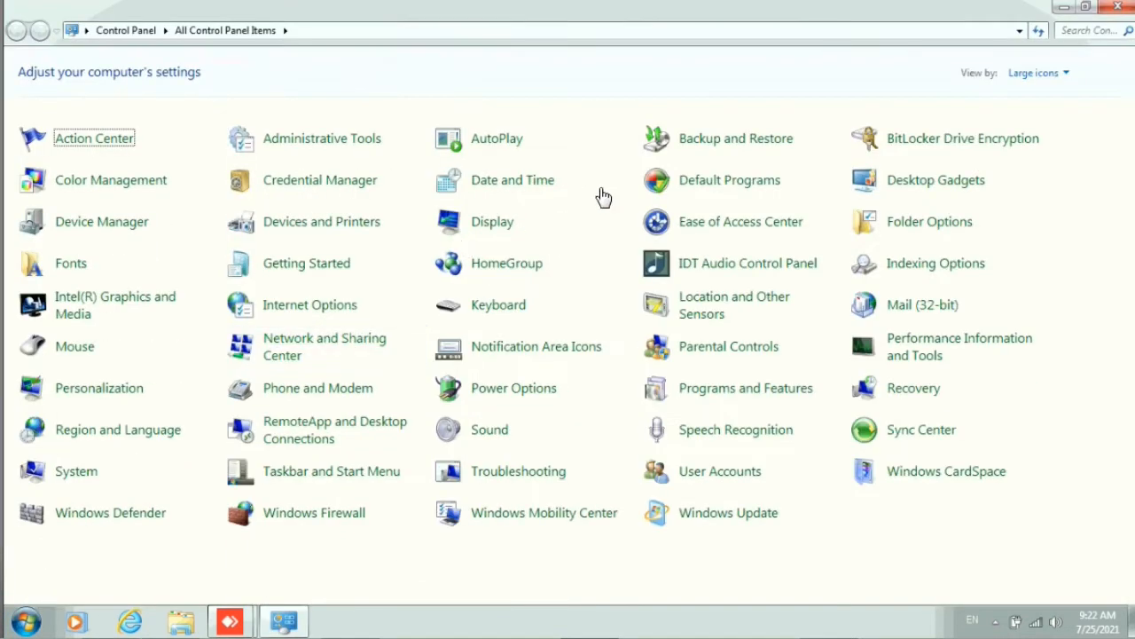
left_click(1038, 75)
left_click(1038, 95)
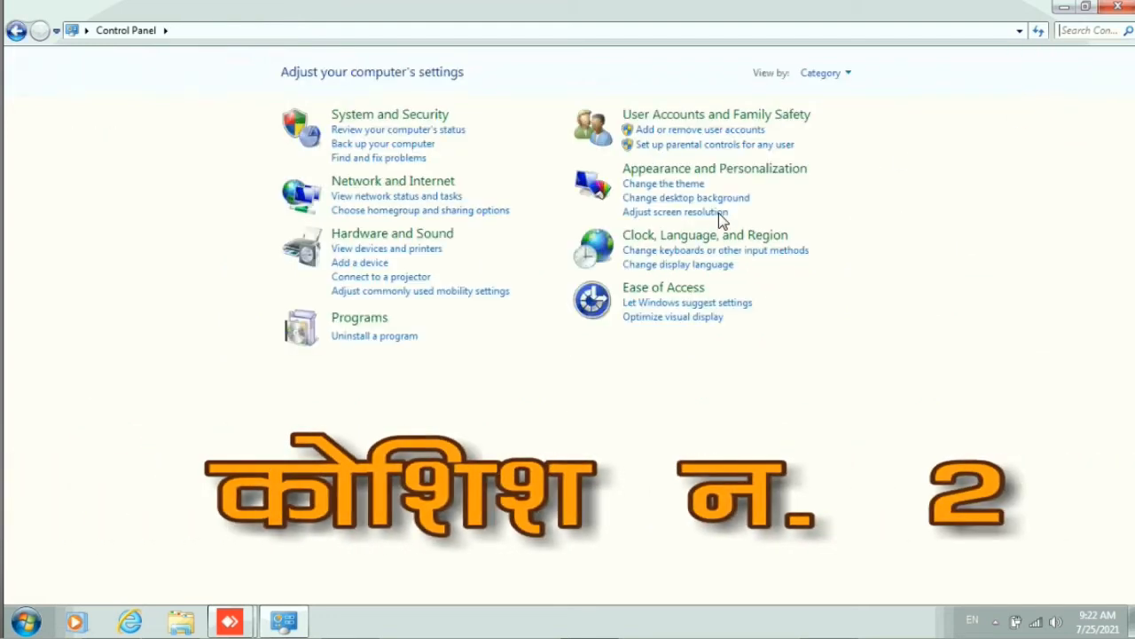
left_click(364, 337)
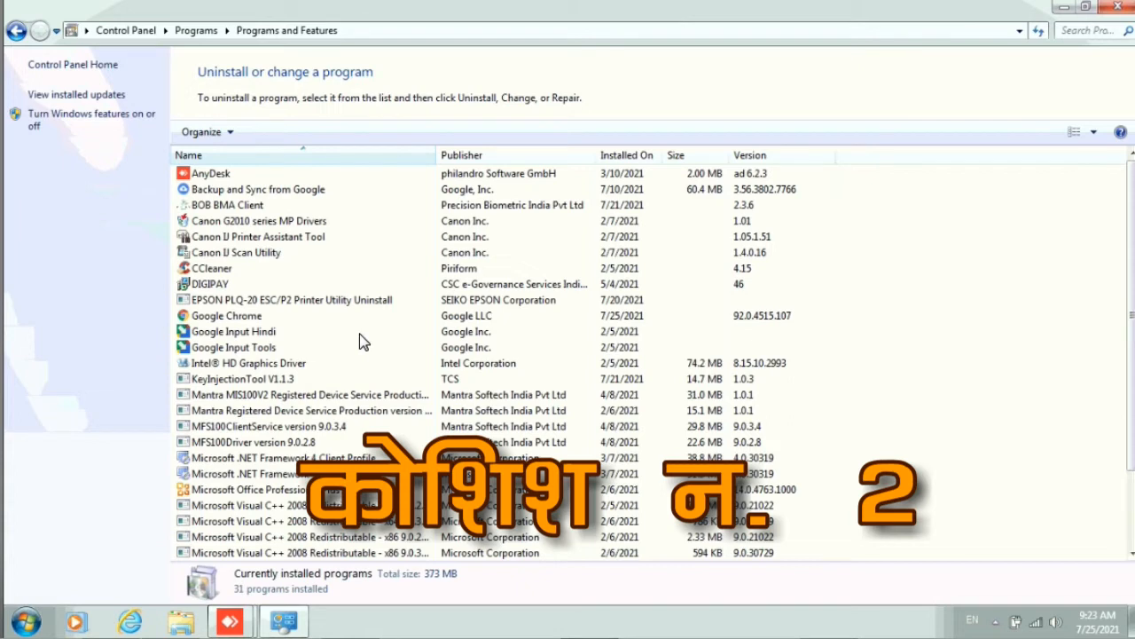
scroll(364, 341, "down", 2)
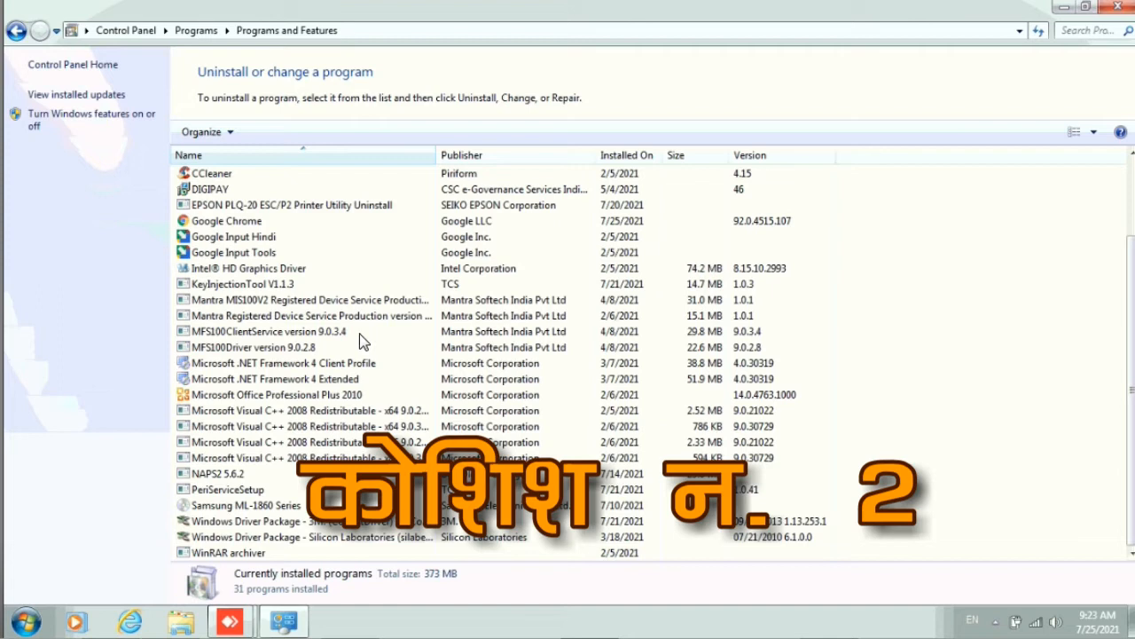
scroll(363, 342, "up", 2)
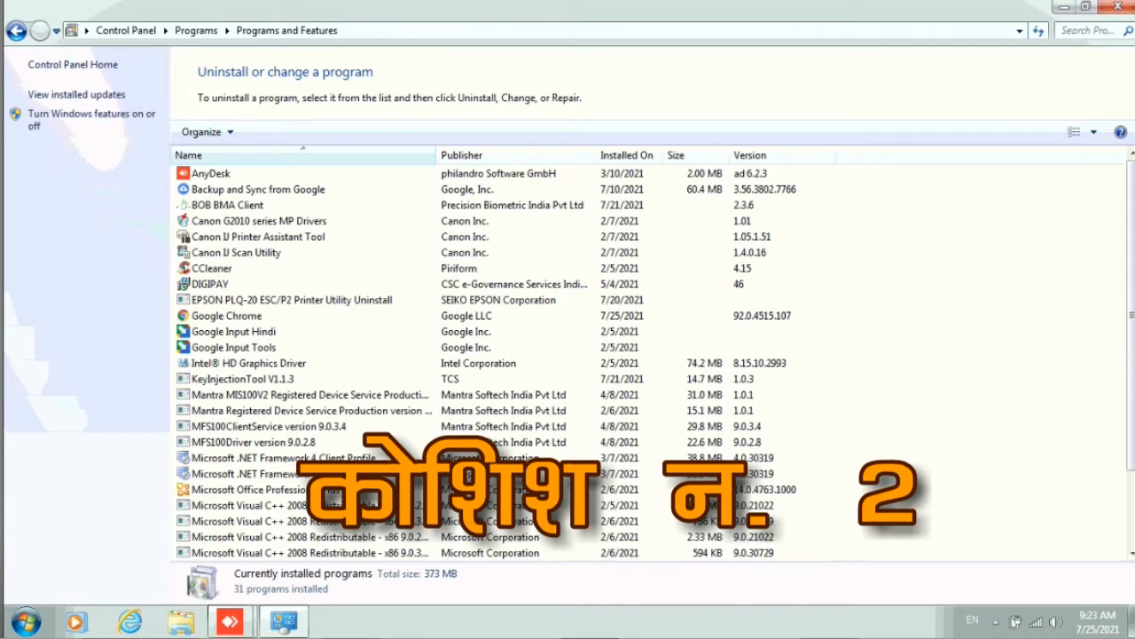
left_click(1119, 9)
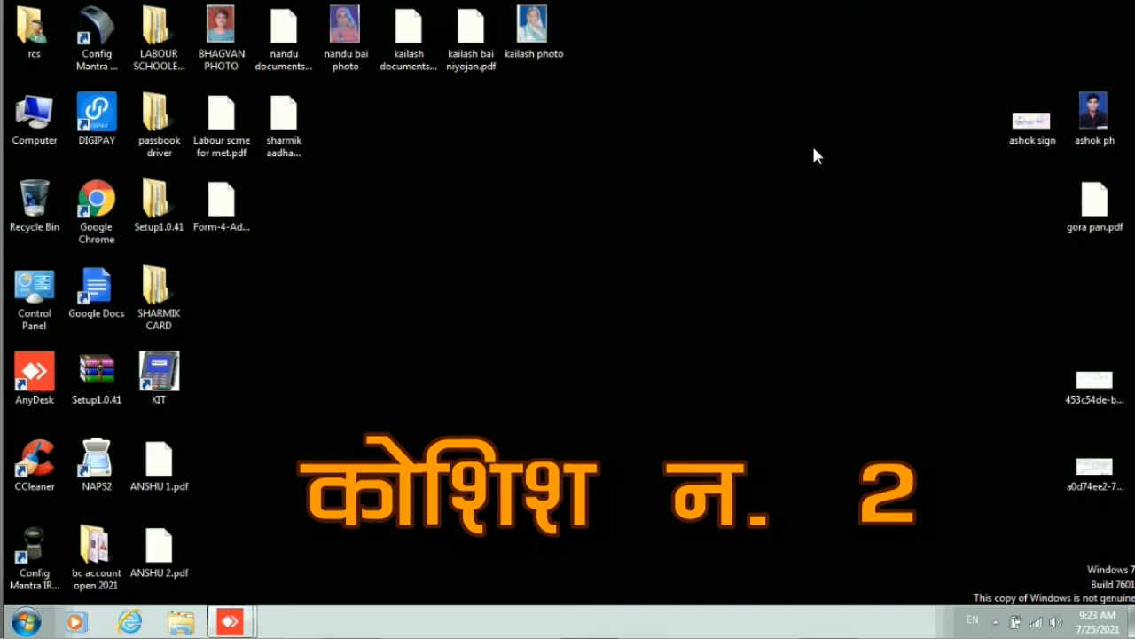
- Reopen the Control Panel and switch it from category view to large icons
double_click(40, 297)
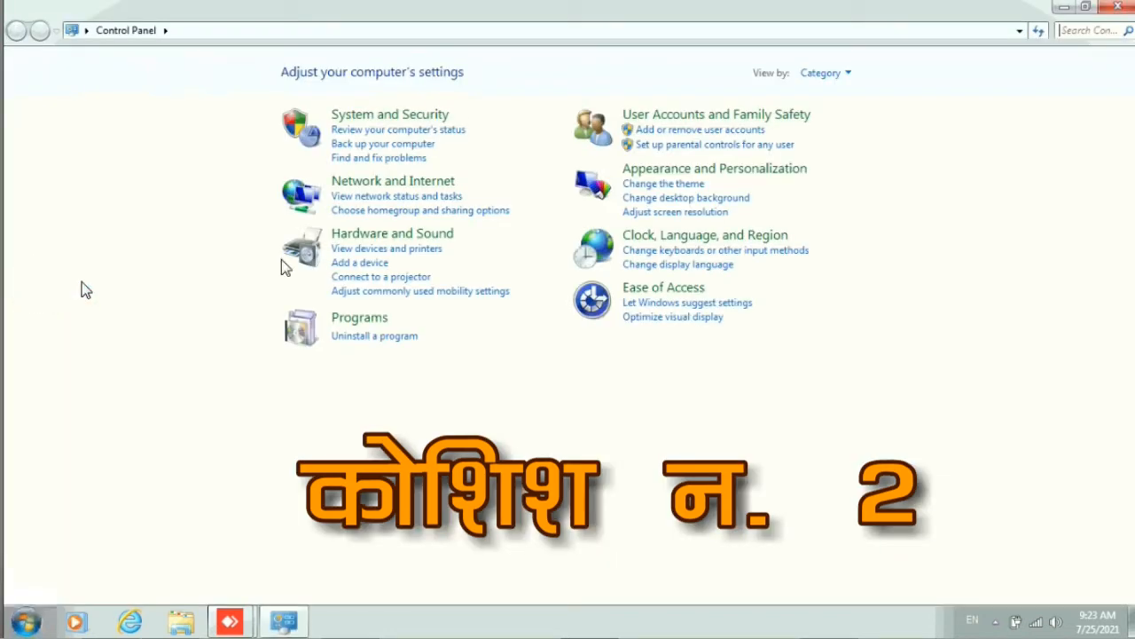
left_click(825, 76)
left_click(844, 122)
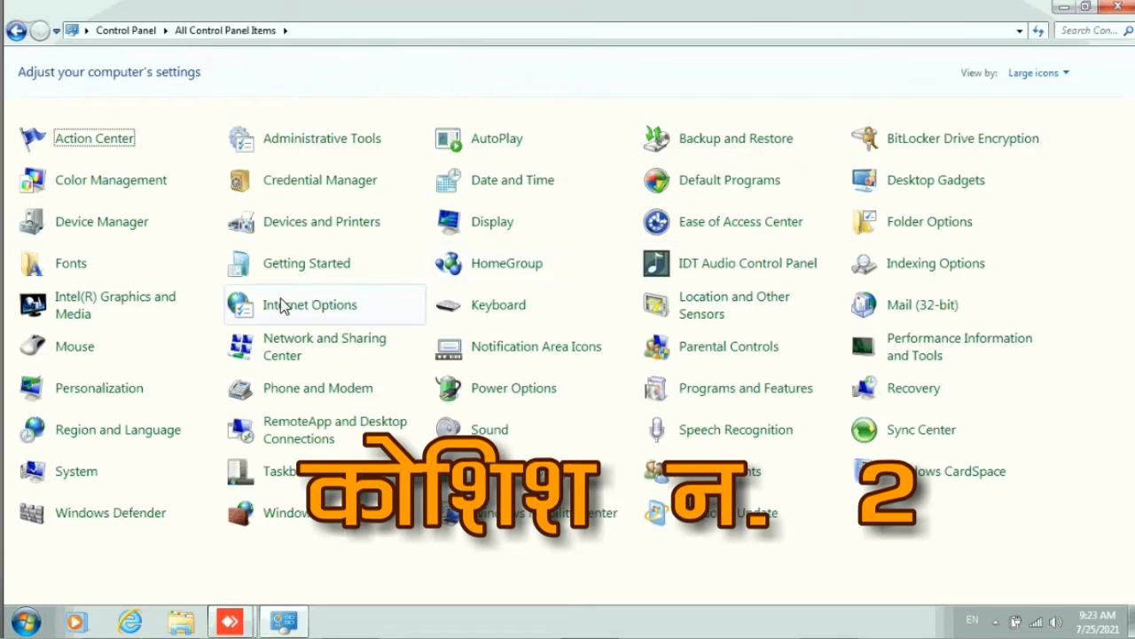
- Bring up the Internet Options and restore the default home page
left_click(325, 313)
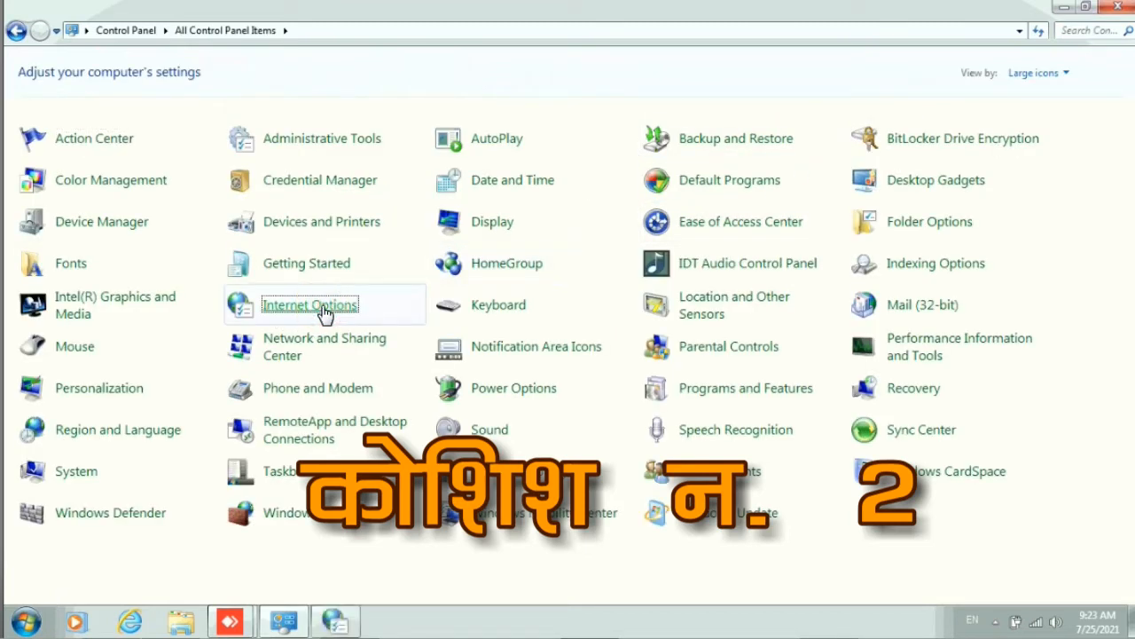
left_click(344, 618)
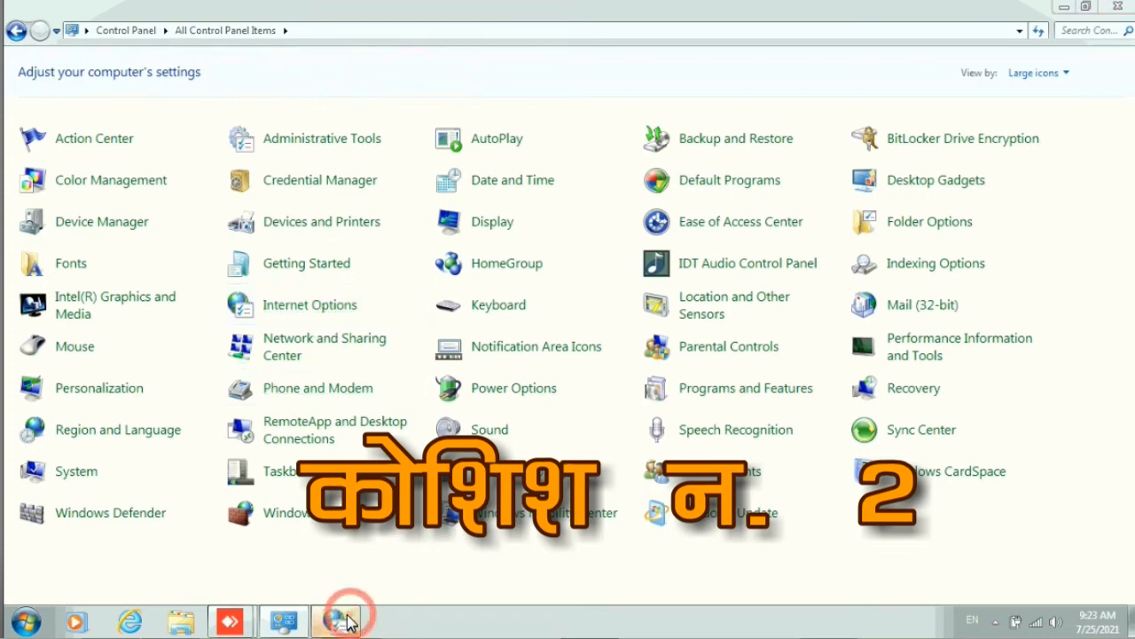
left_click(277, 192)
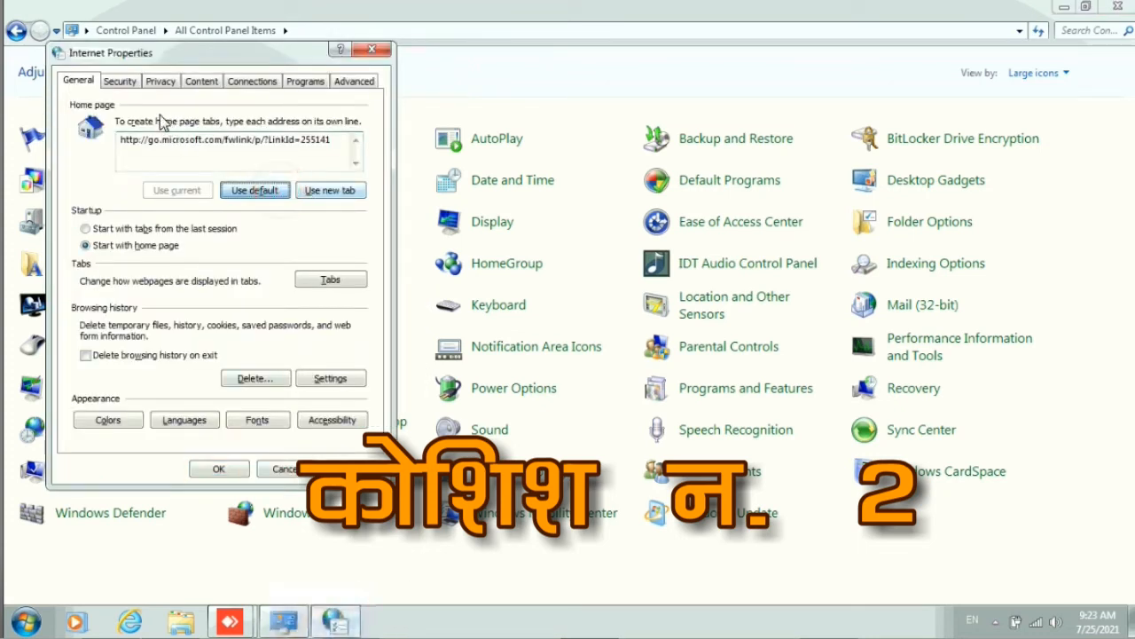
- Review the security levels of the Internet, Local intranet, Trusted sites and Restricted sites zones
left_click(119, 84)
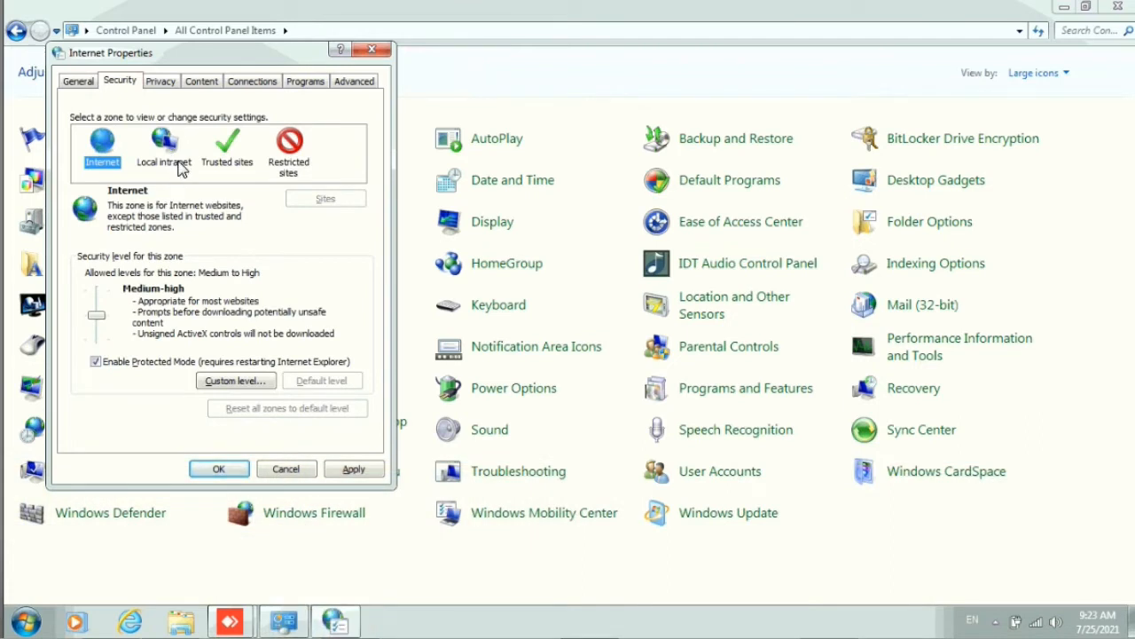
left_click(179, 159)
left_click(233, 155)
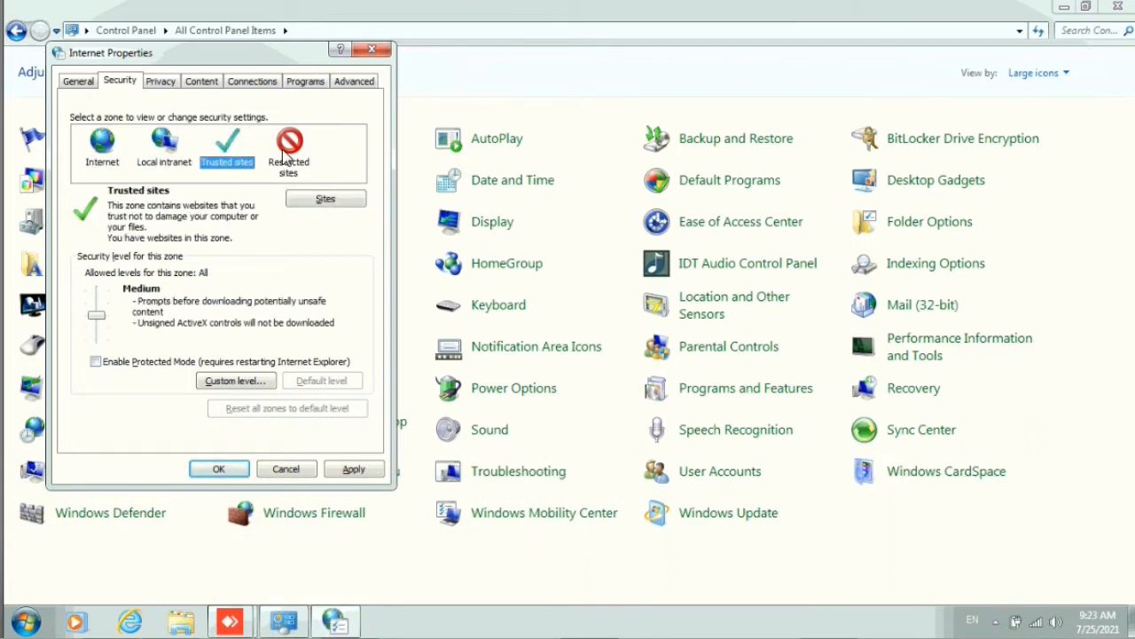
left_click(286, 151)
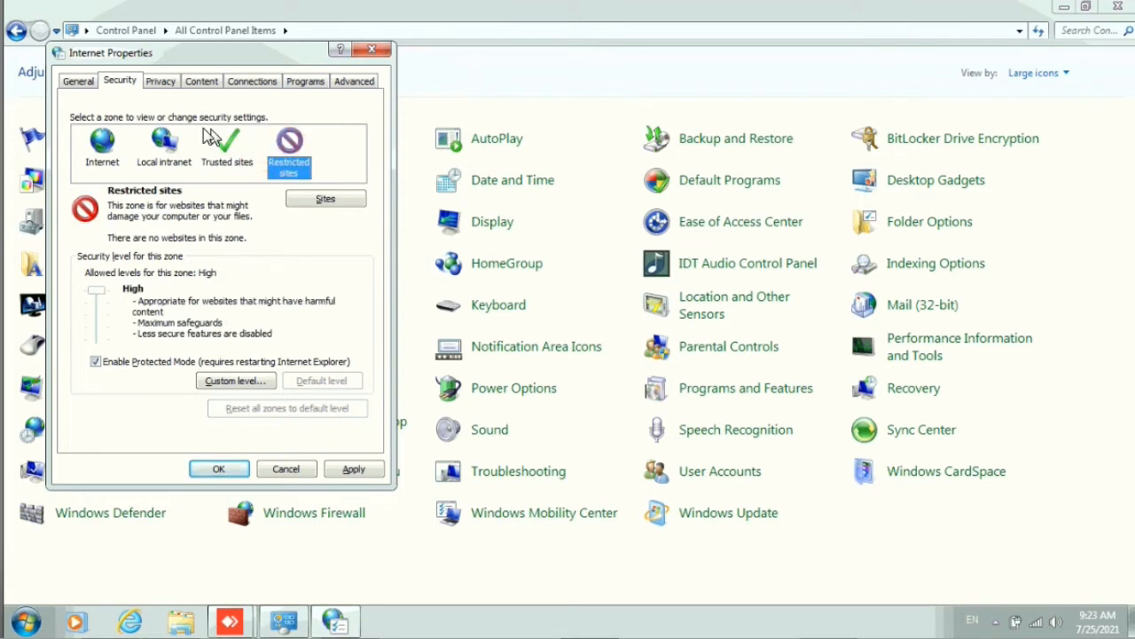
- Clear the sites' location permissions and turn off the notice that Internet Explorer is not the default web browser
left_click(162, 84)
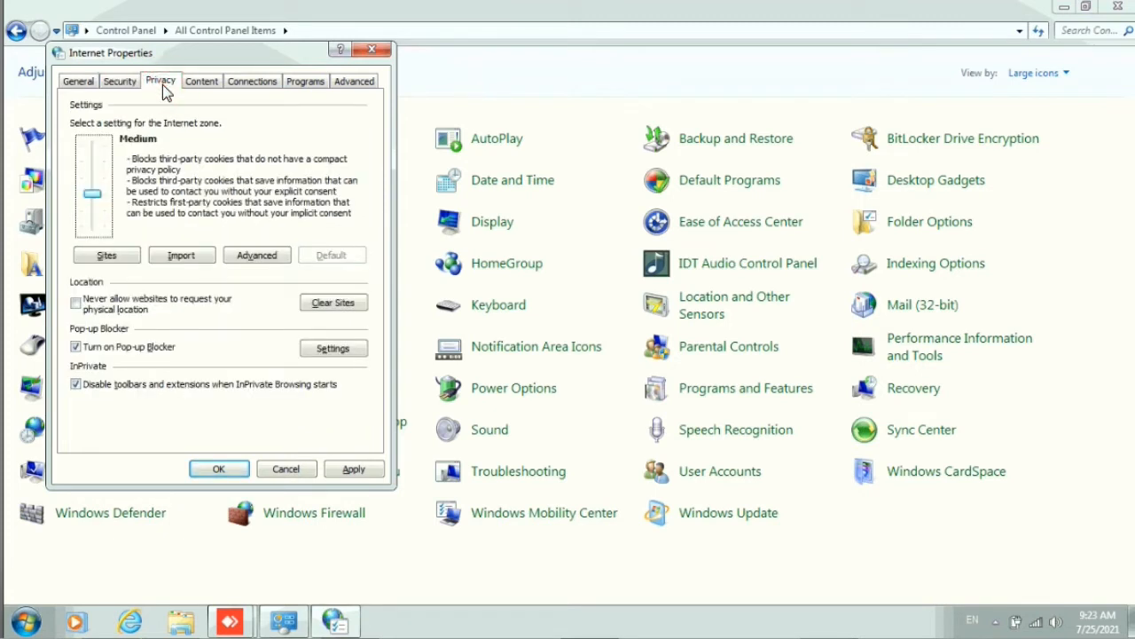
left_click(342, 304)
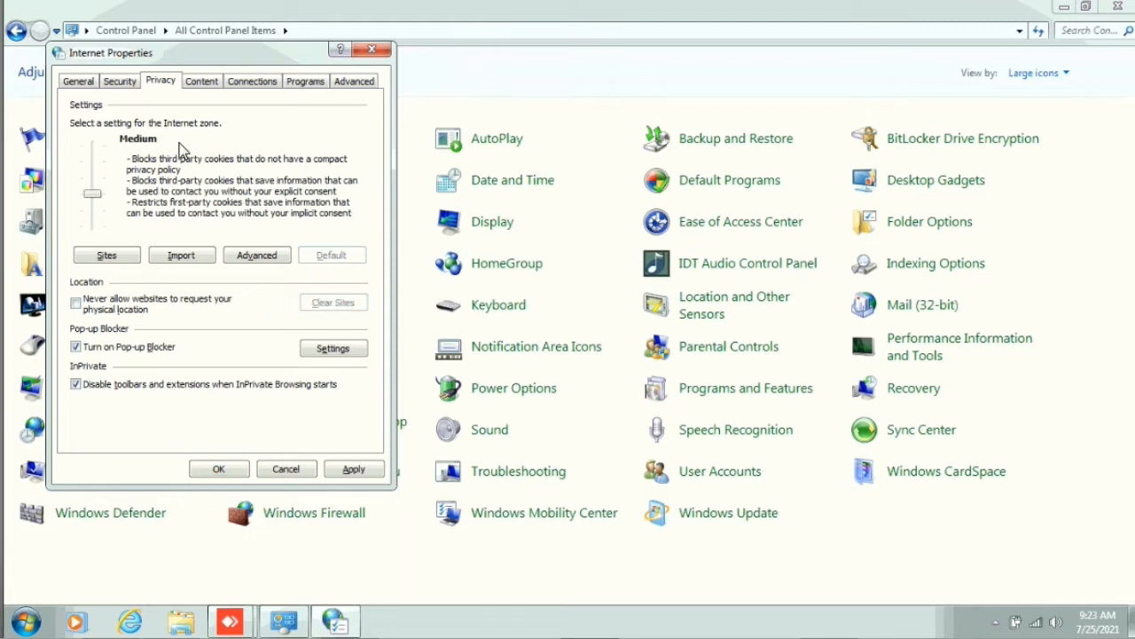
left_click(203, 84)
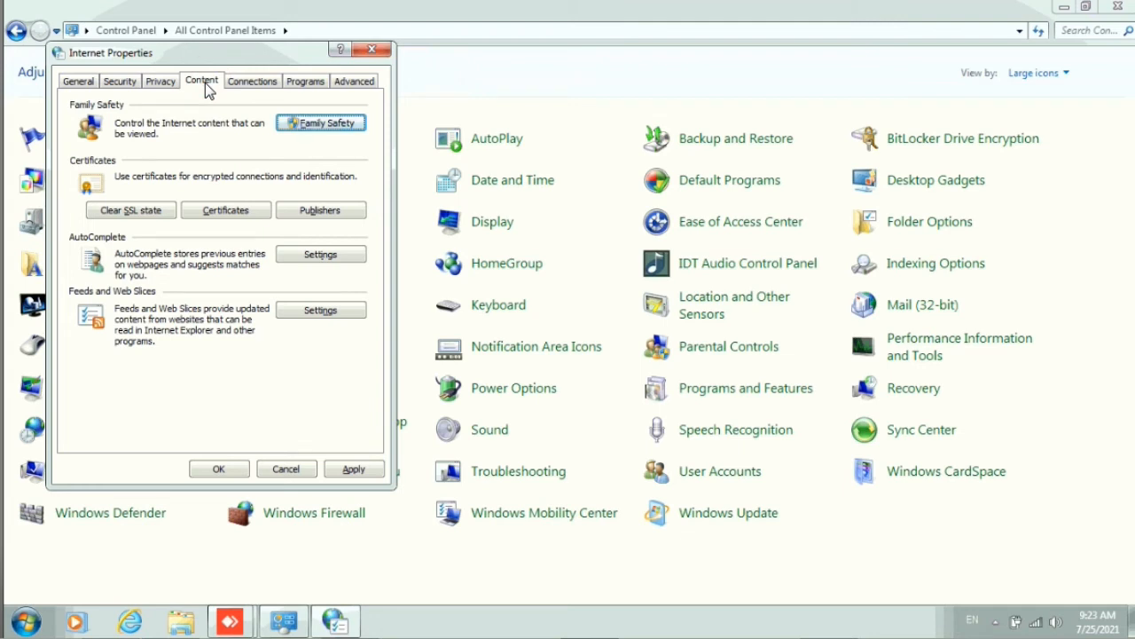
left_click(248, 83)
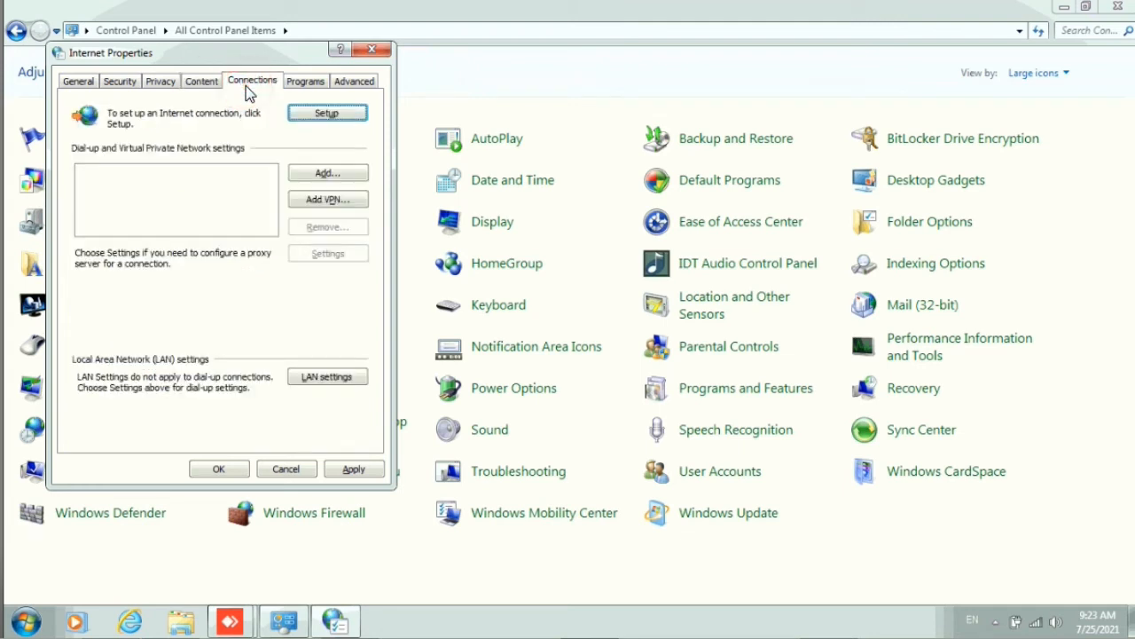
left_click(312, 84)
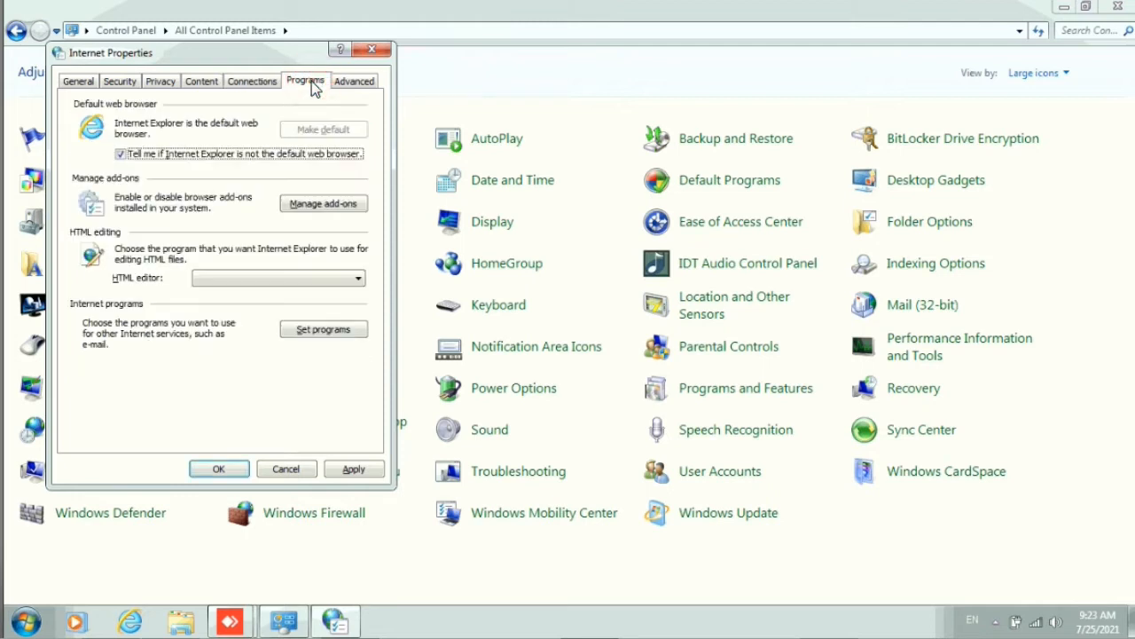
left_click(331, 159)
left_click(333, 159)
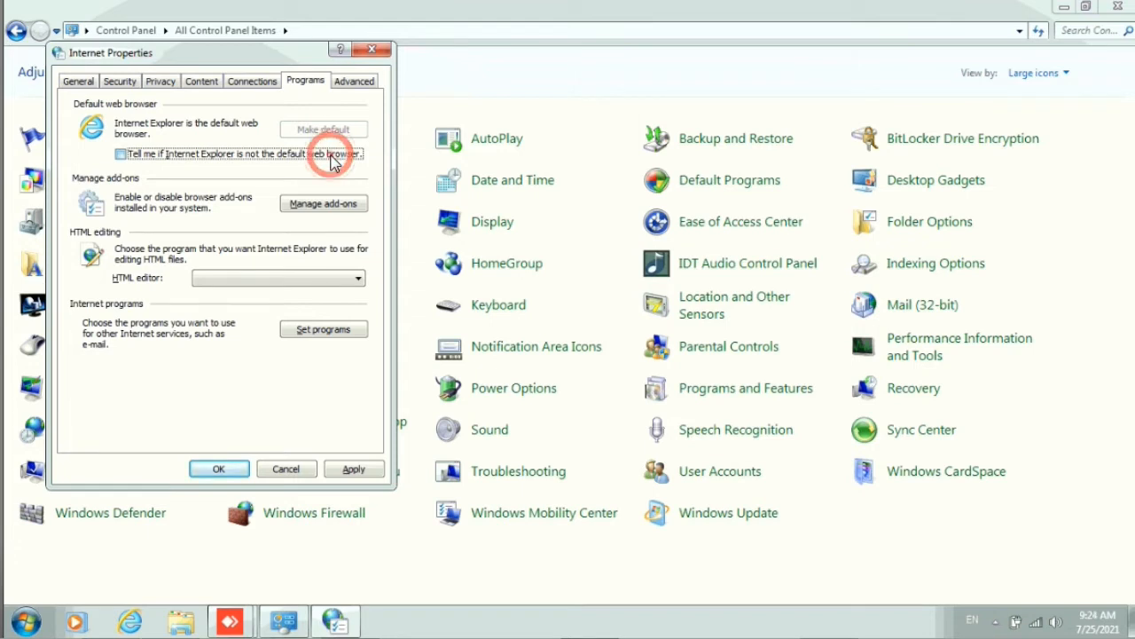
- Restore the advanced Internet settings, reset Internet Explorer to its default condition, and dismiss the reset dialog
left_click(356, 86)
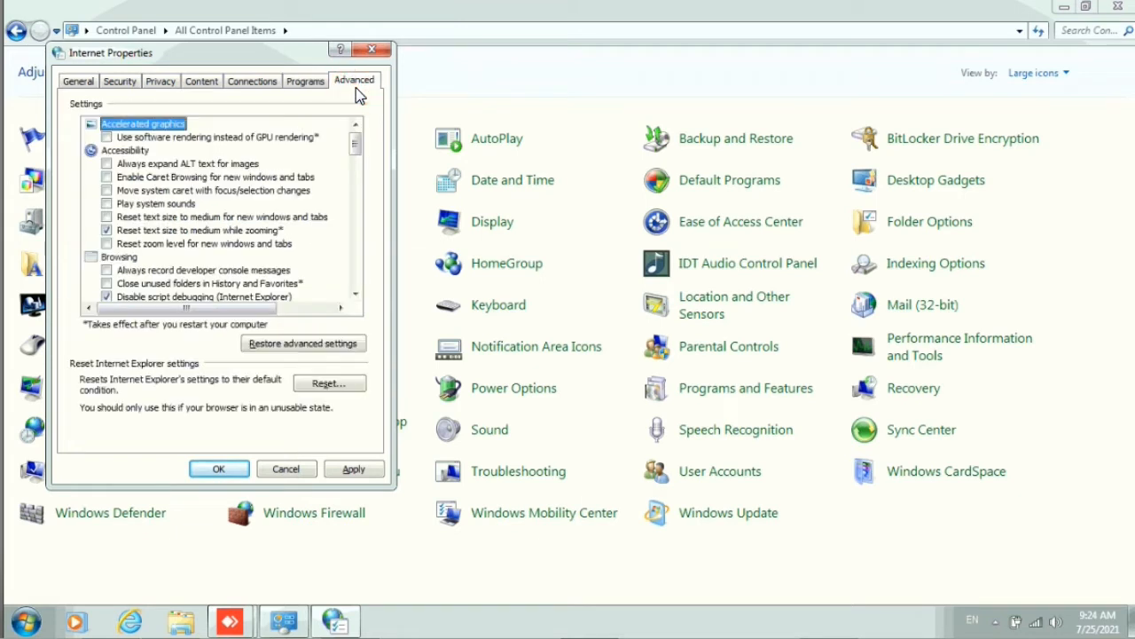
left_click(288, 345)
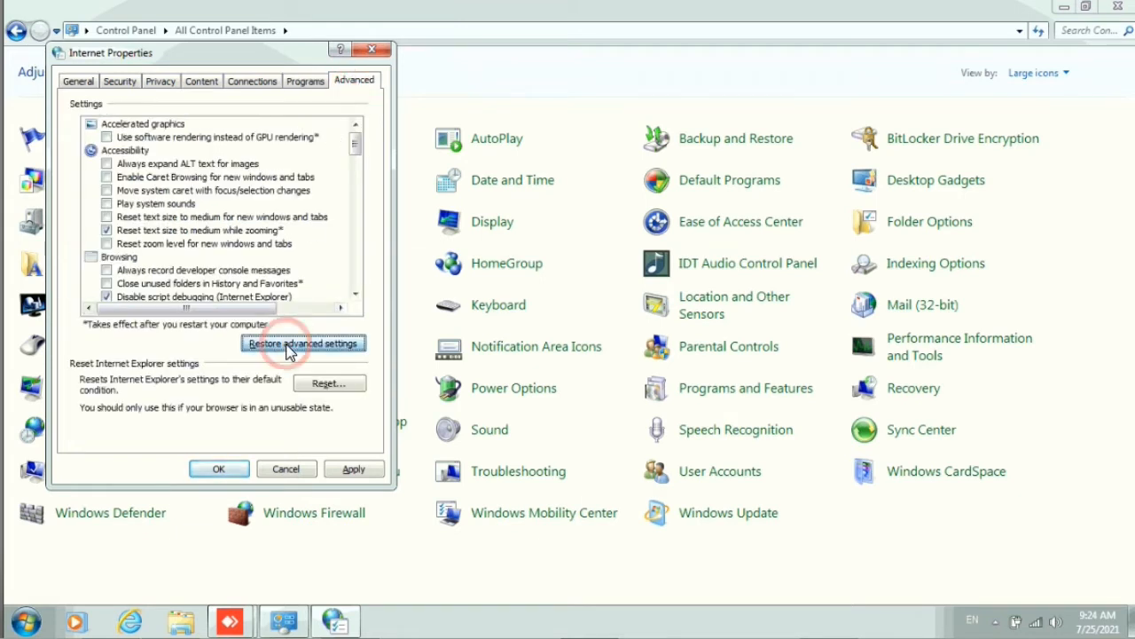
left_click(331, 385)
left_click(310, 332)
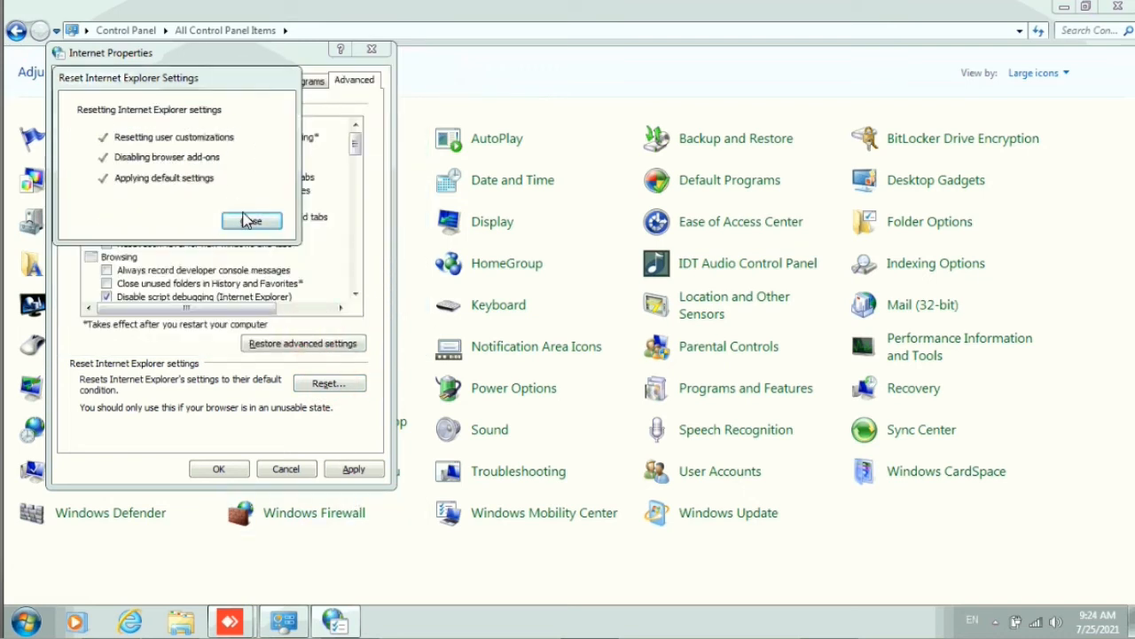
left_click(248, 221)
- Reopen the Internet Options, restore the advanced settings once more, apply them and close the dialog
left_click(293, 305)
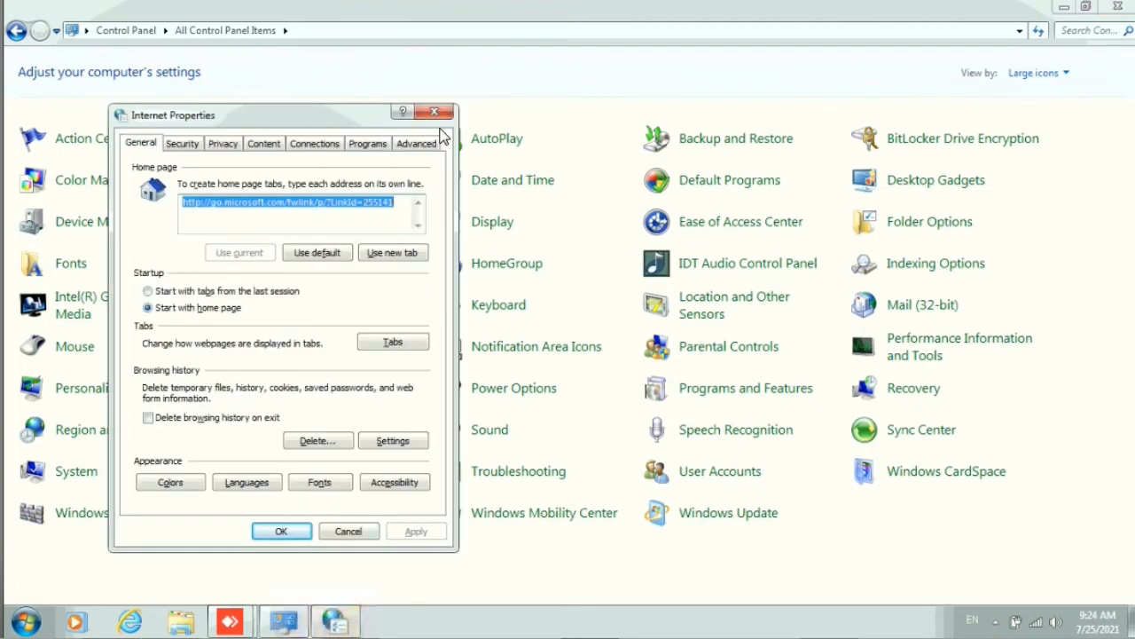
left_click(417, 144)
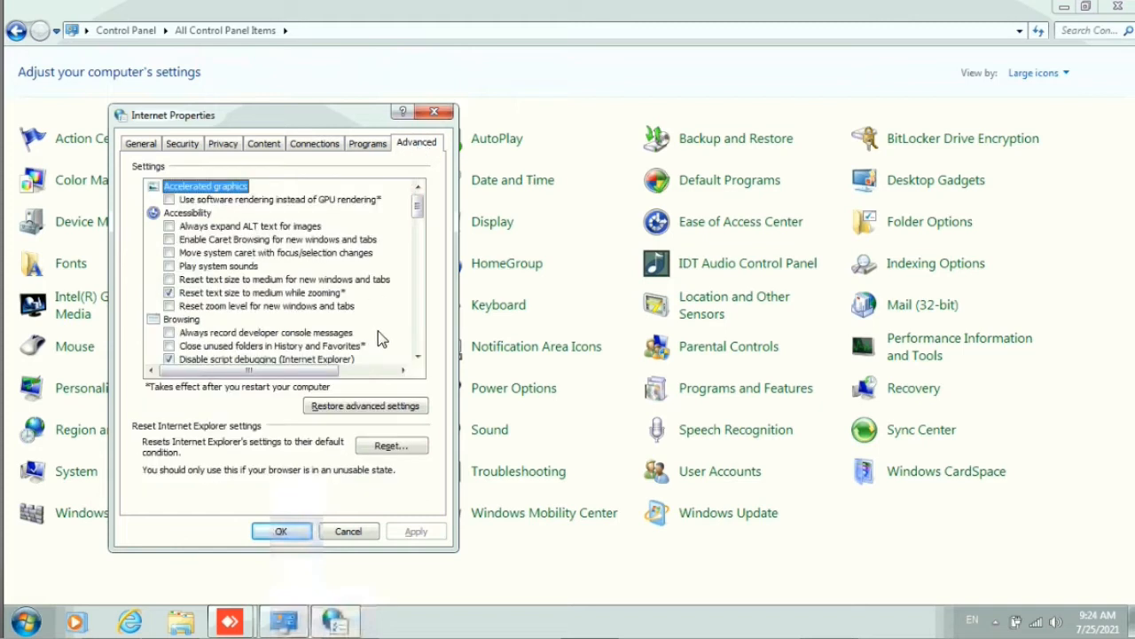
left_click(367, 407)
left_click(393, 445)
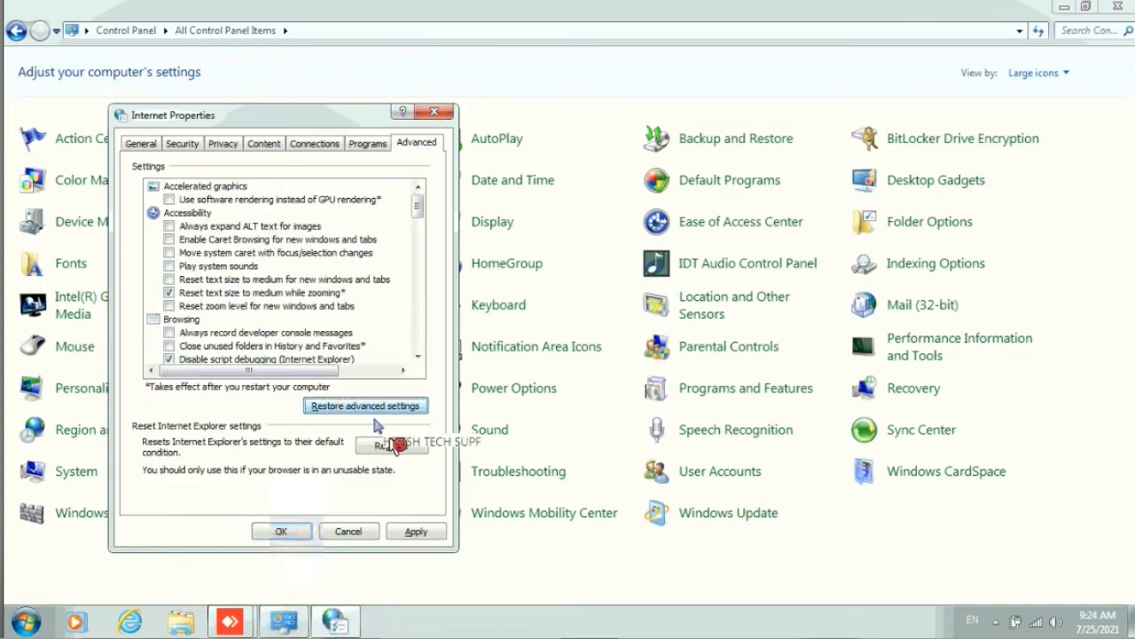
left_click(417, 532)
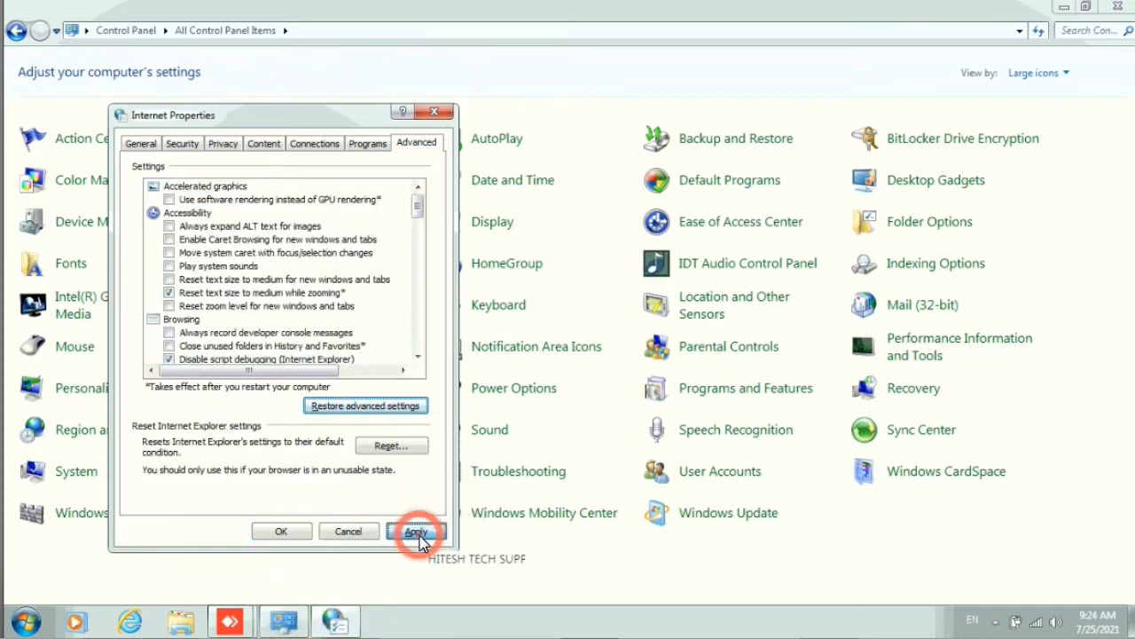
left_click(282, 530)
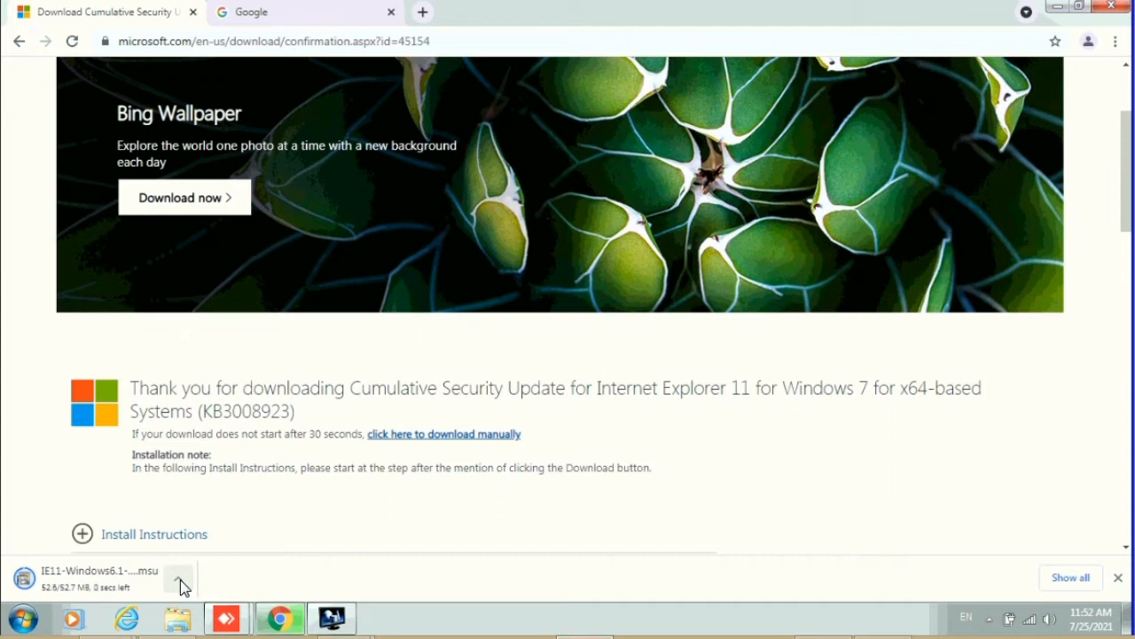
- Show the downloaded KB3008923 update package in its folder and move it to the root of Local Disk (C:)
left_click(180, 579)
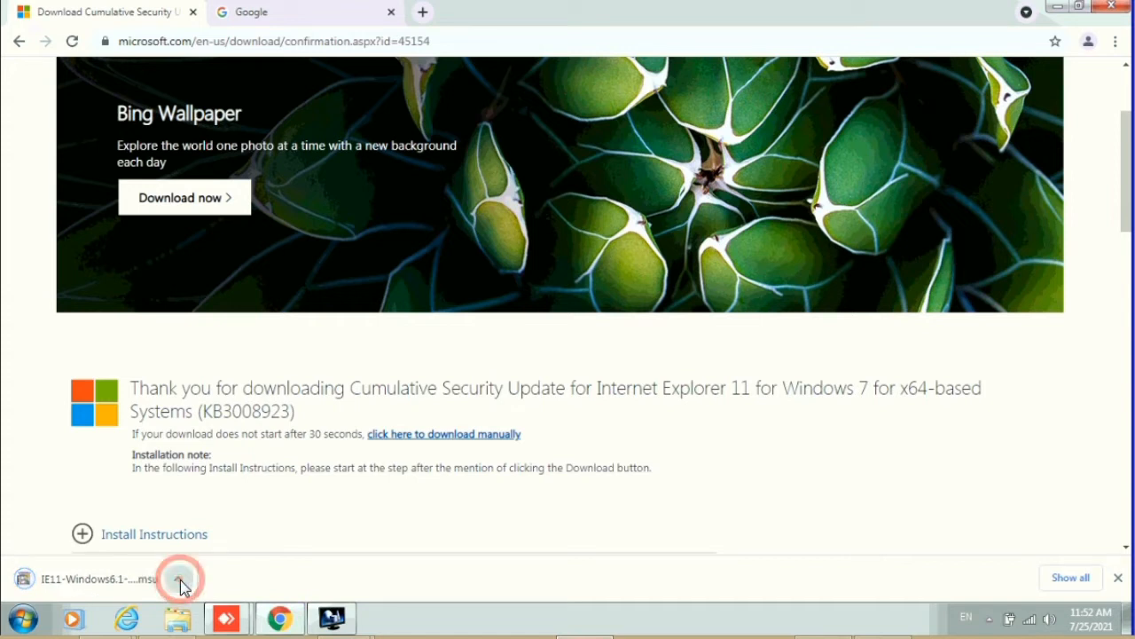
left_click(228, 523)
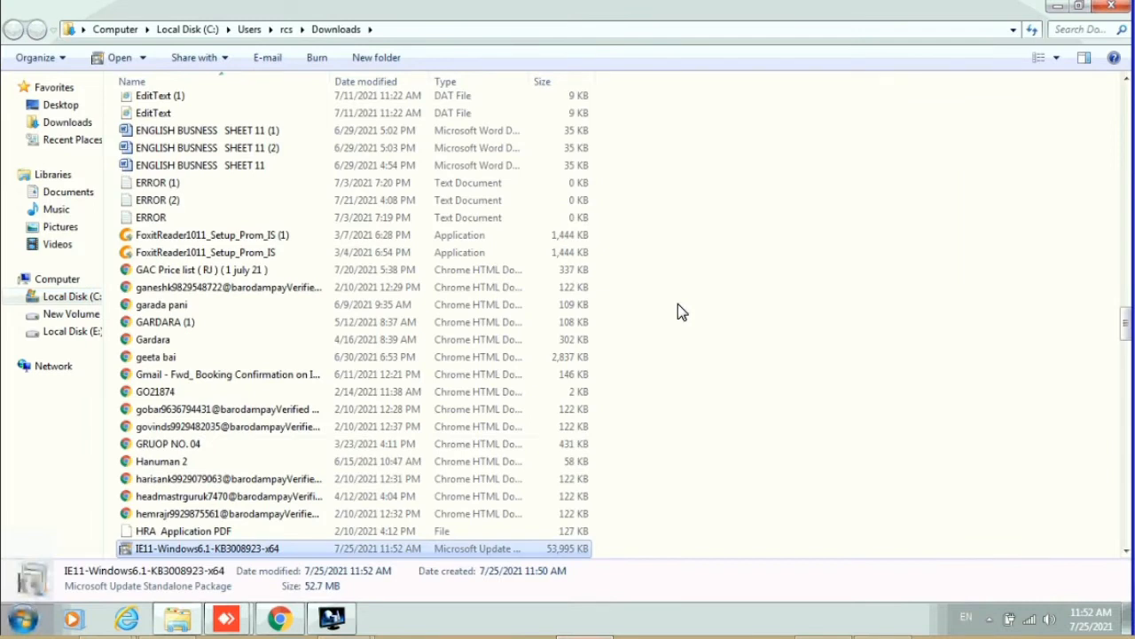
left_click(71, 296)
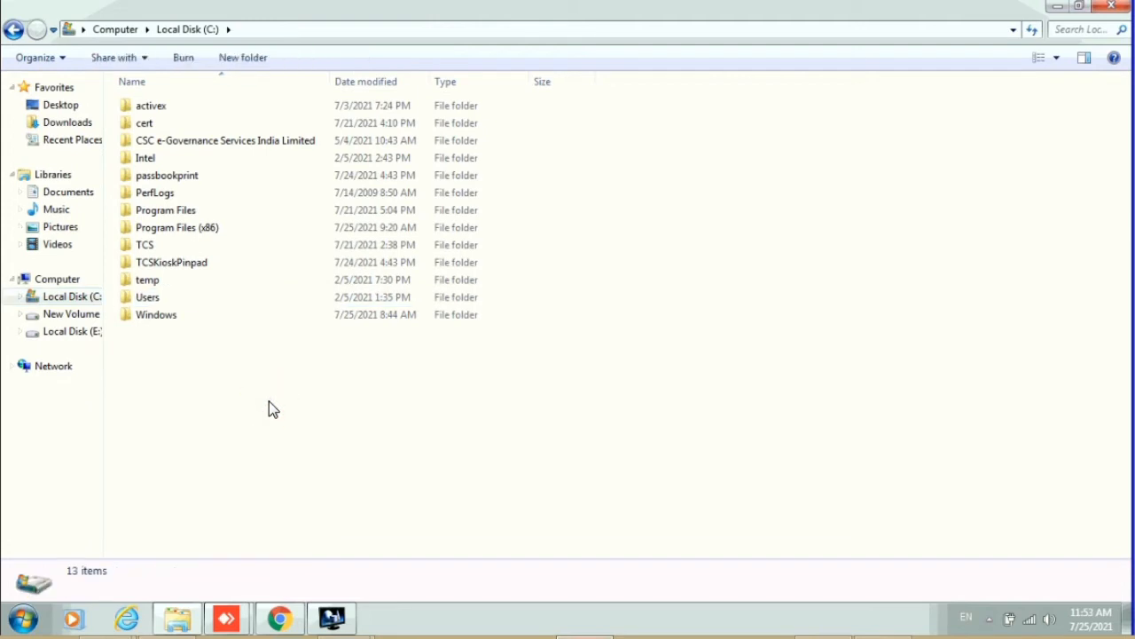
key("ctrl+v")
left_click(569, 383)
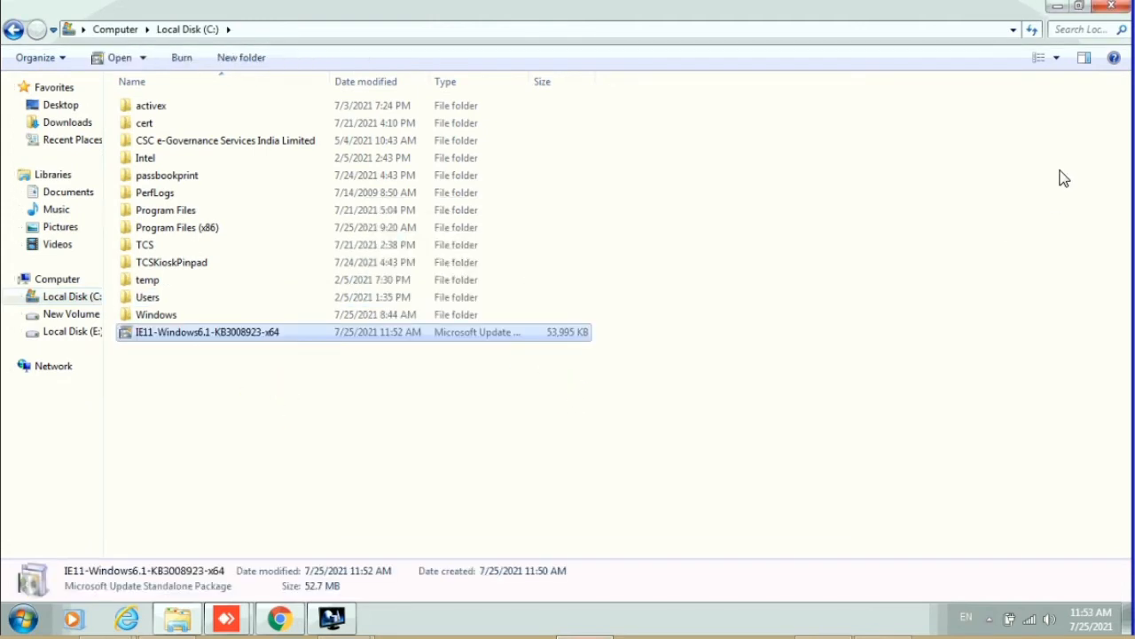
left_click(239, 463)
- Run the IE11-Windows6.1-KB3008923-x64 package, dismiss the counterfeiting warning, install the security update and restart the computer
left_click(188, 332)
right_click(188, 332)
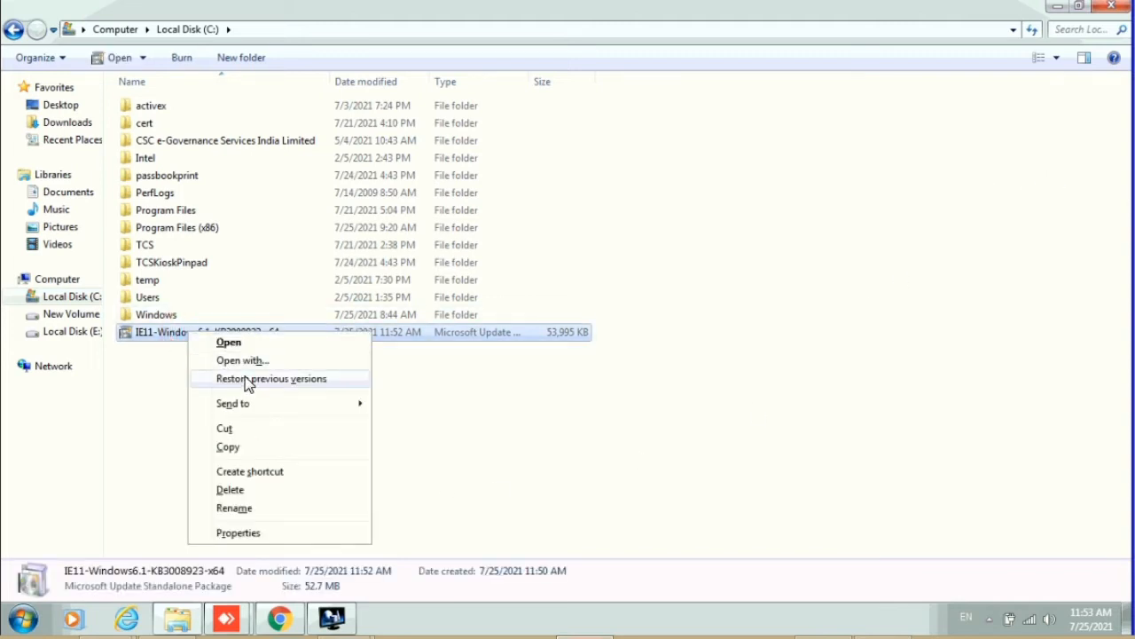
left_click(234, 345)
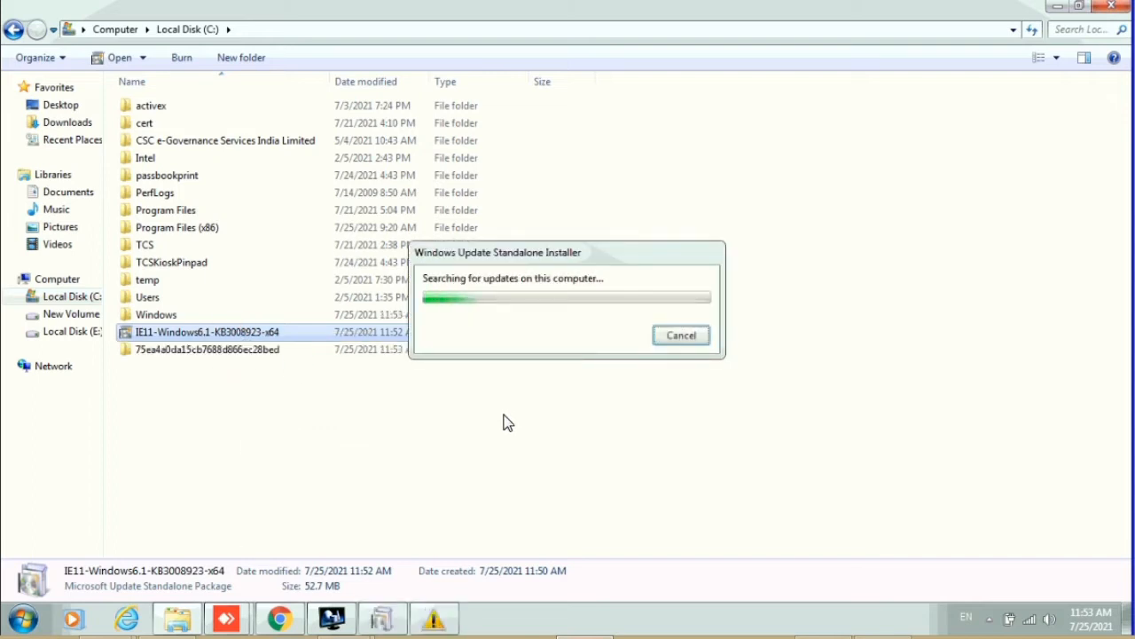
left_click(448, 614)
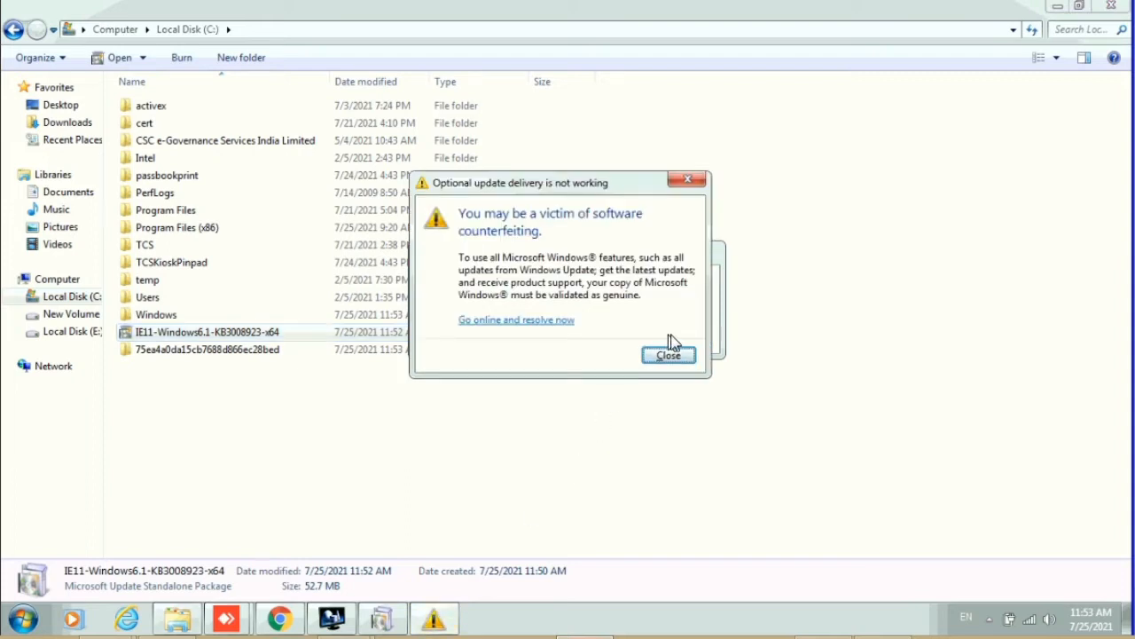
left_click(672, 356)
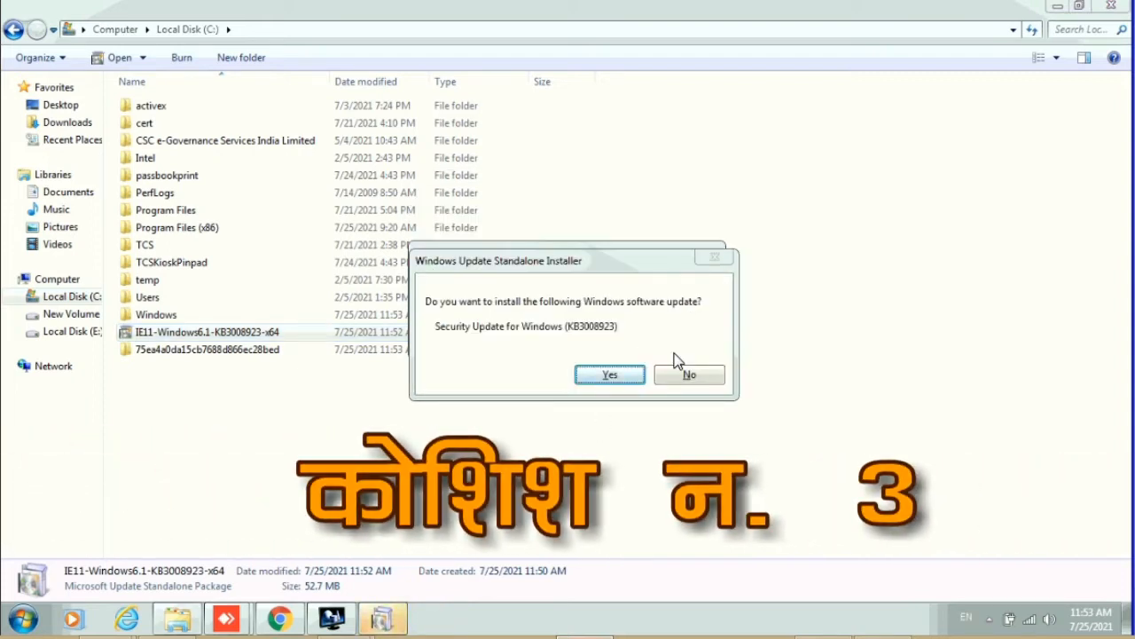
left_click(610, 380)
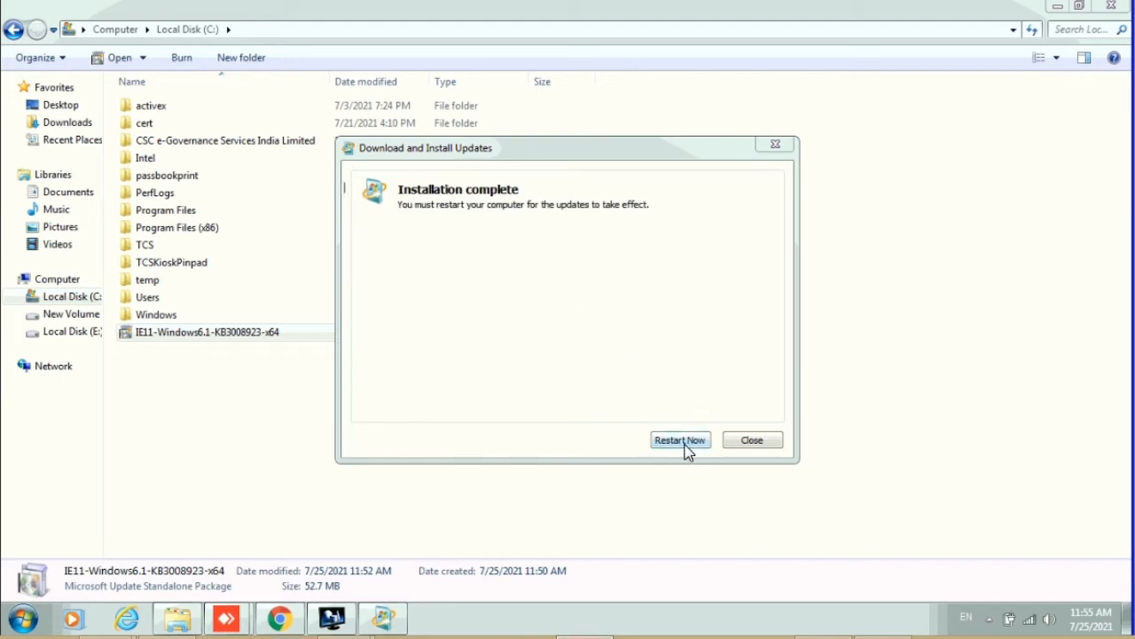
left_click(684, 444)
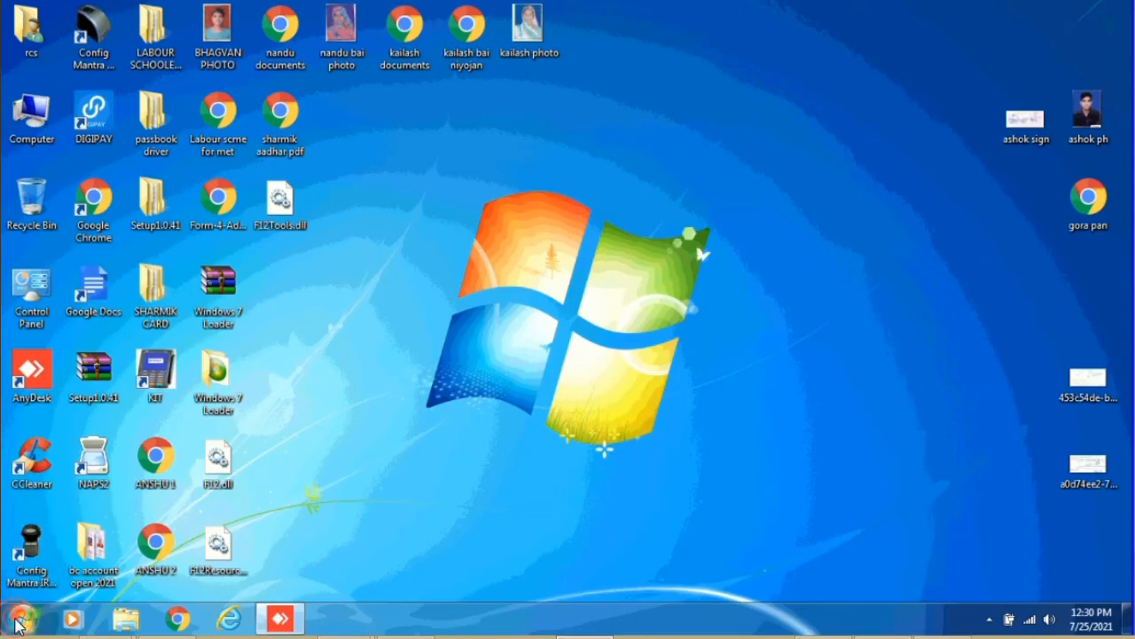
- Open the Control Panel, switch it to category view, and display the installed updates under Programs and Features
left_click(19, 619)
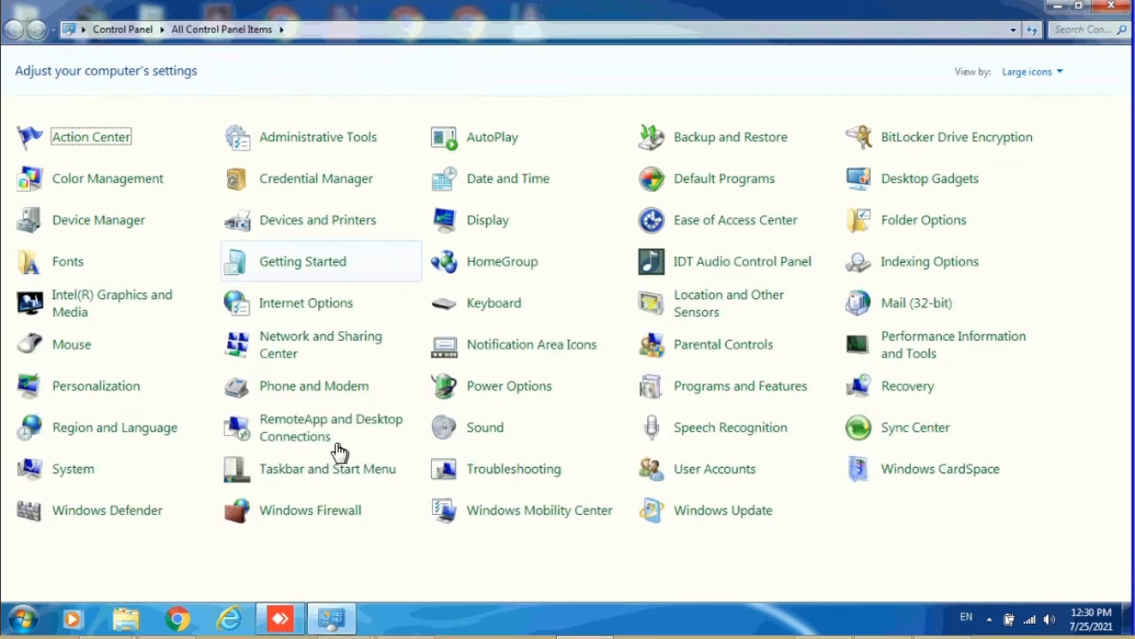
left_click(1034, 73)
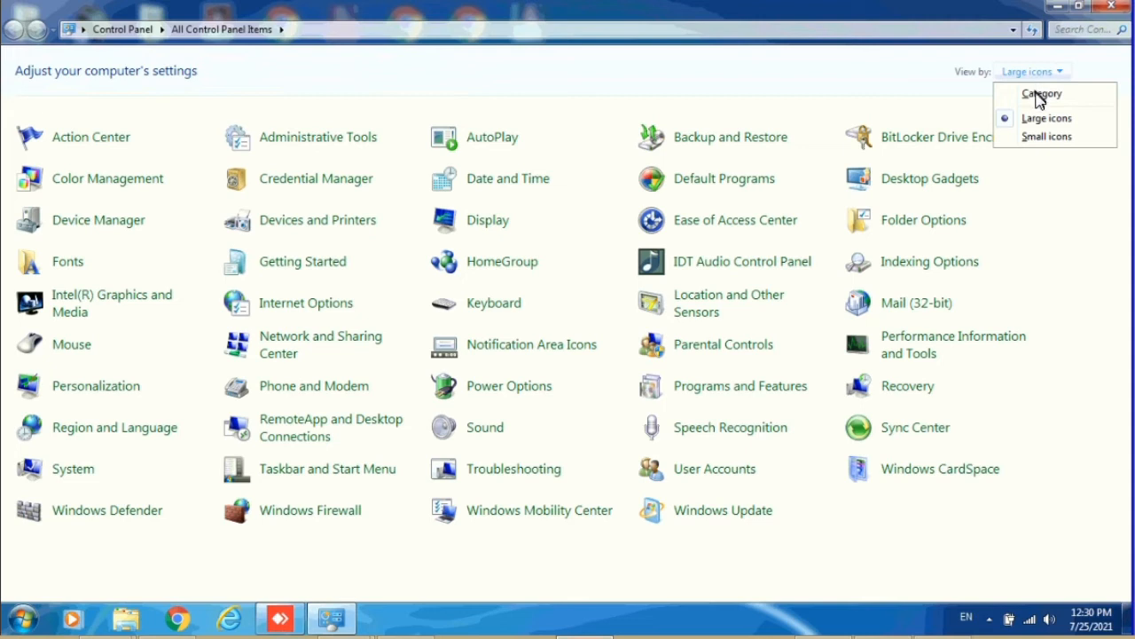
left_click(1038, 94)
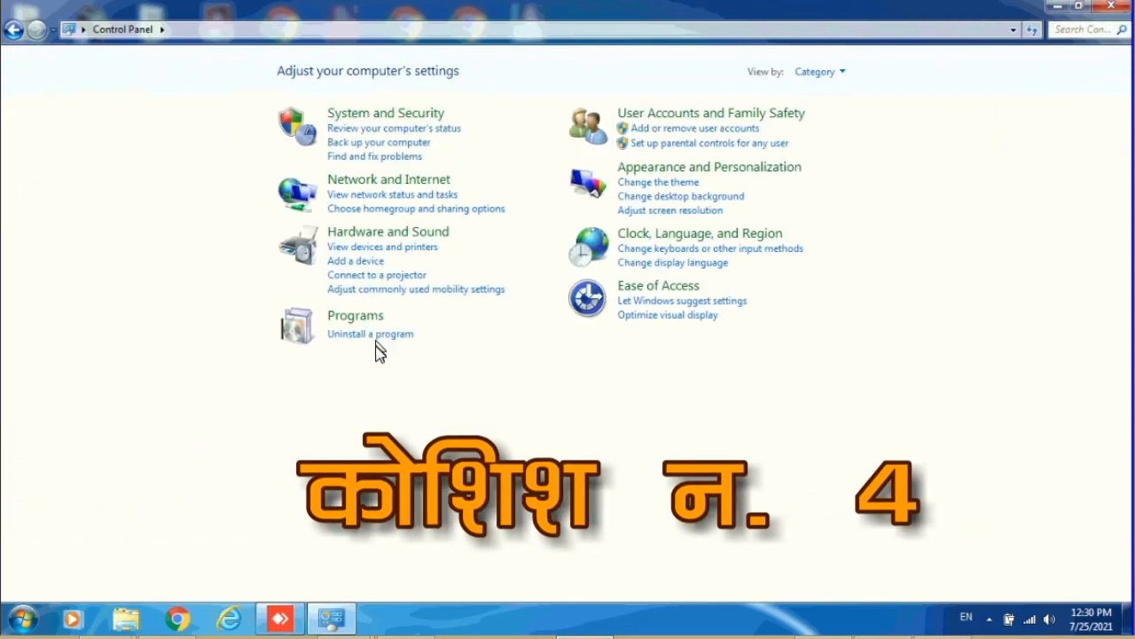
left_click(376, 336)
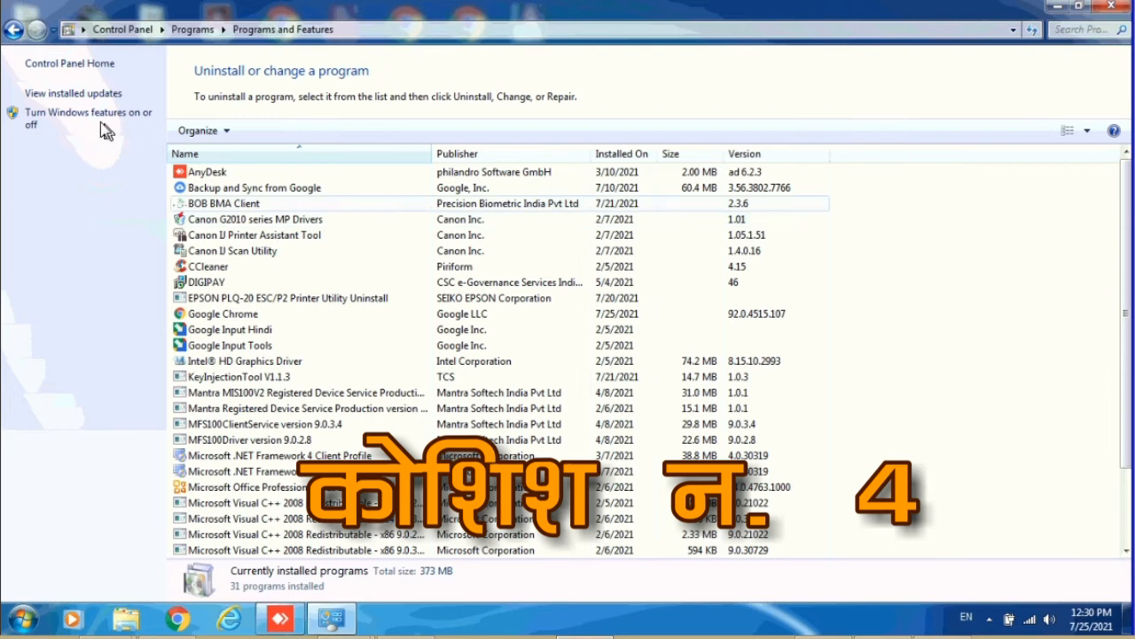
left_click(64, 95)
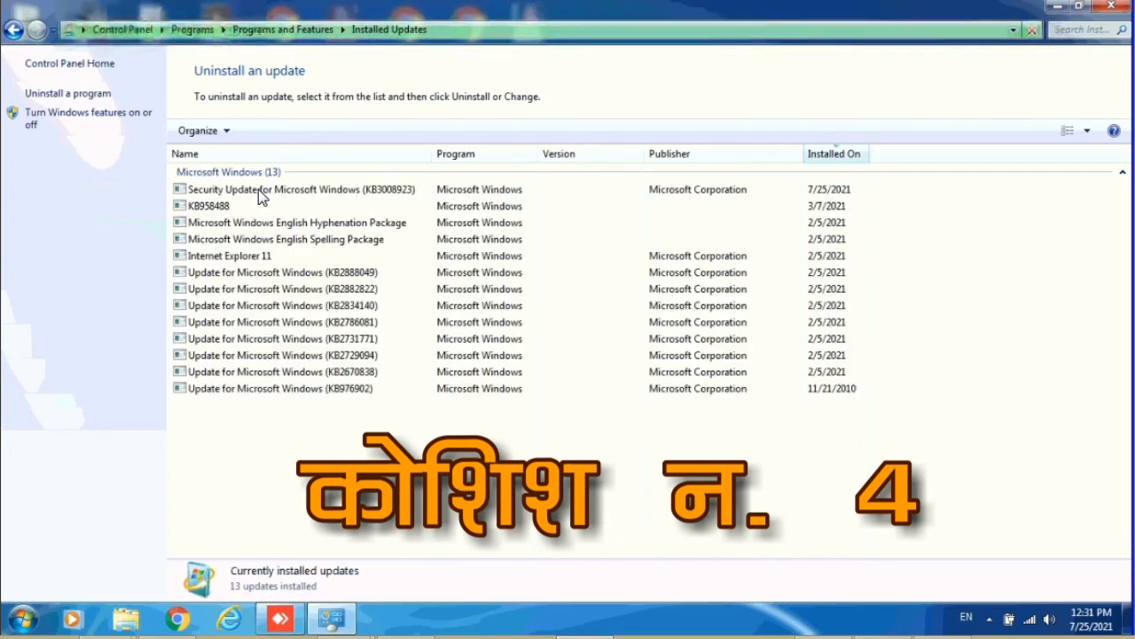
- Uninstall Internet Explorer 11 from the installed updates and confirm the removal
left_click(241, 259)
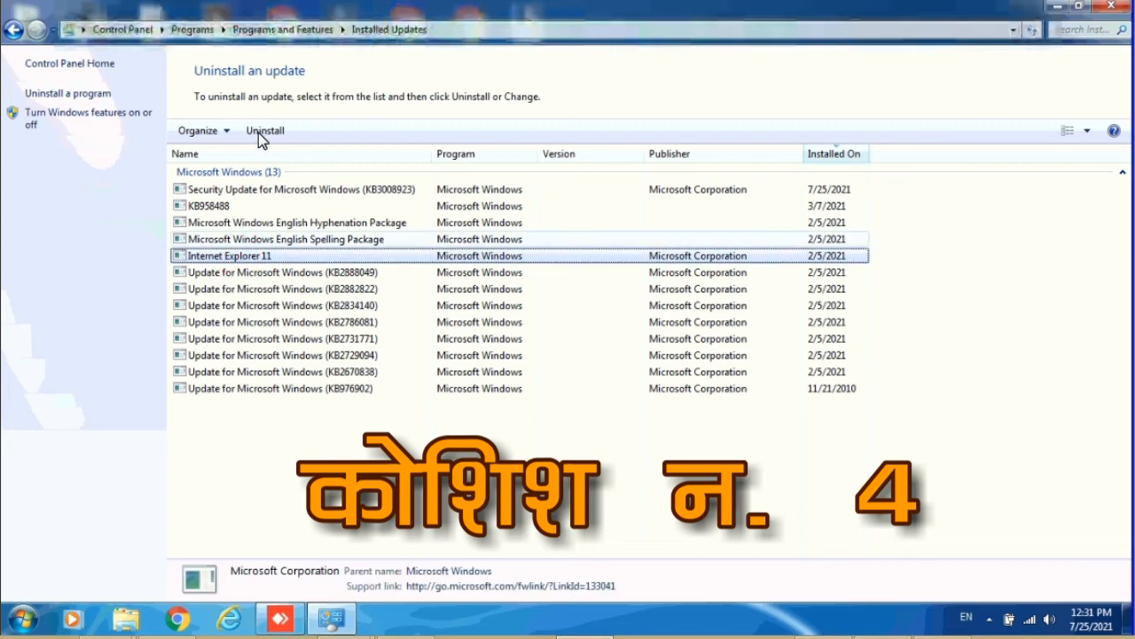
left_click(258, 132)
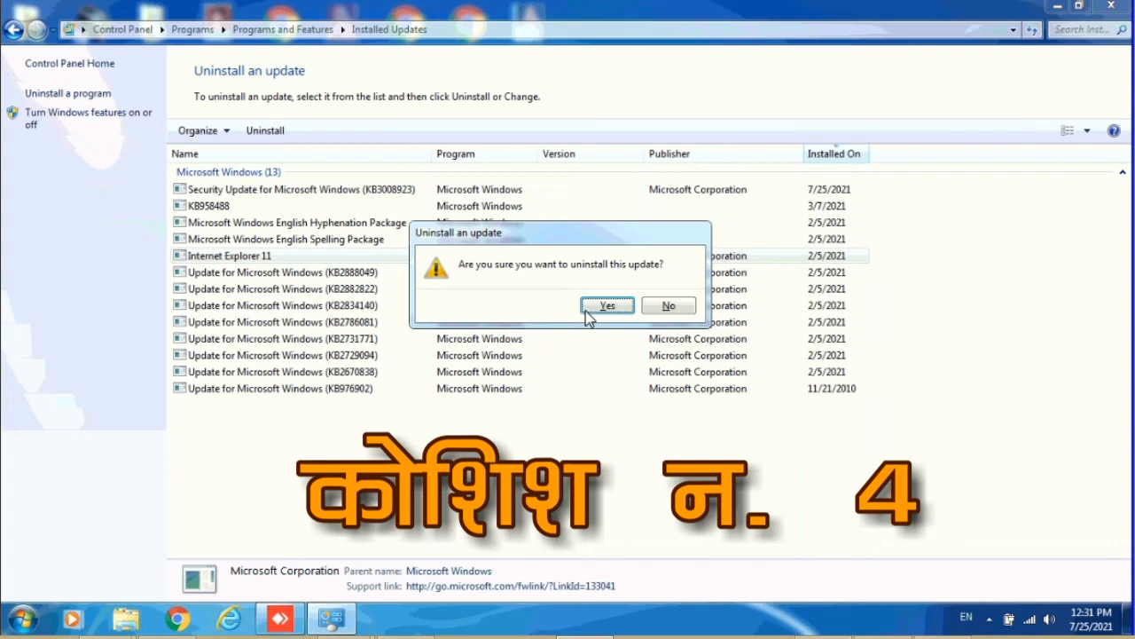
left_click(606, 305)
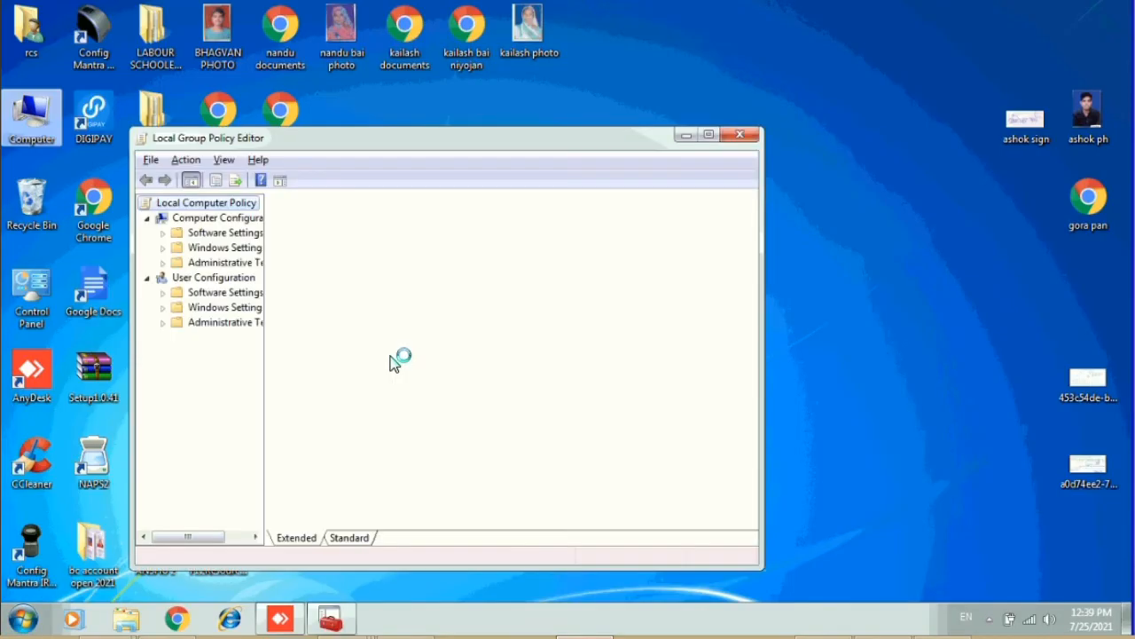
- In the Local Group Policy Editor, list All Settings under Computer Configuration's Administrative Templates and maximize the window
left_click(218, 264)
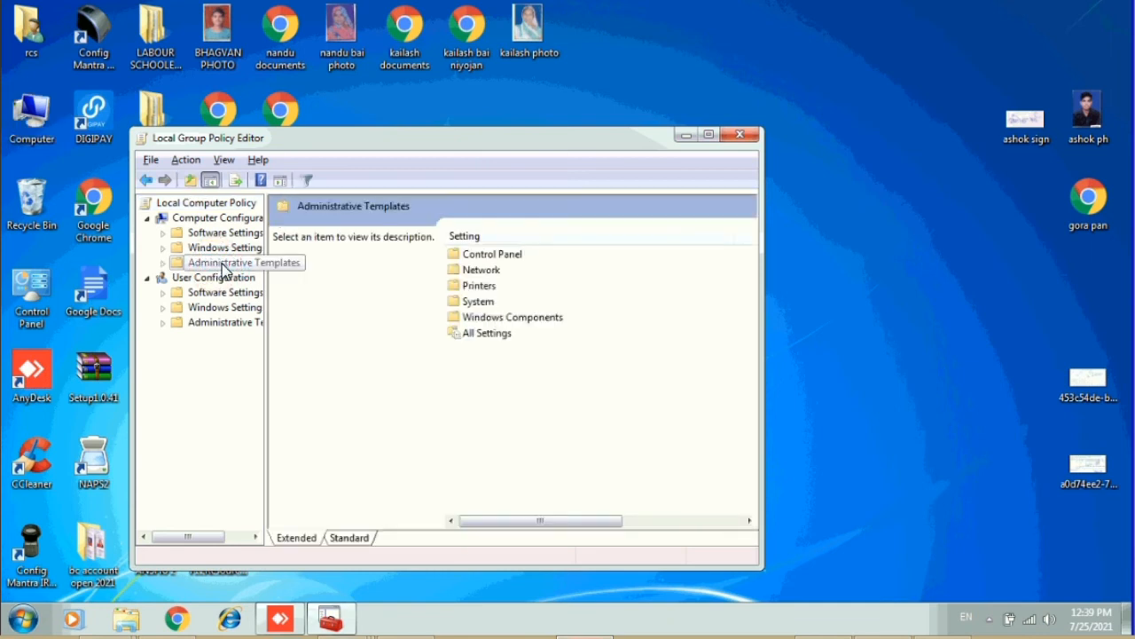
double_click(489, 335)
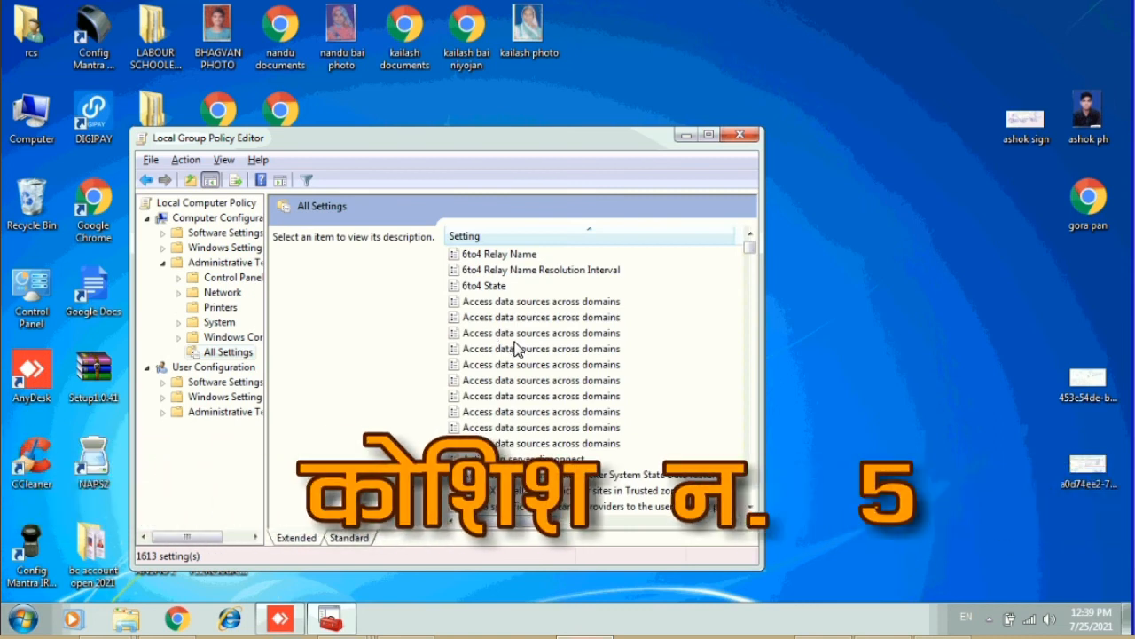
left_click_drag(749, 250, 757, 270)
left_click_drag(768, 348, 756, 419)
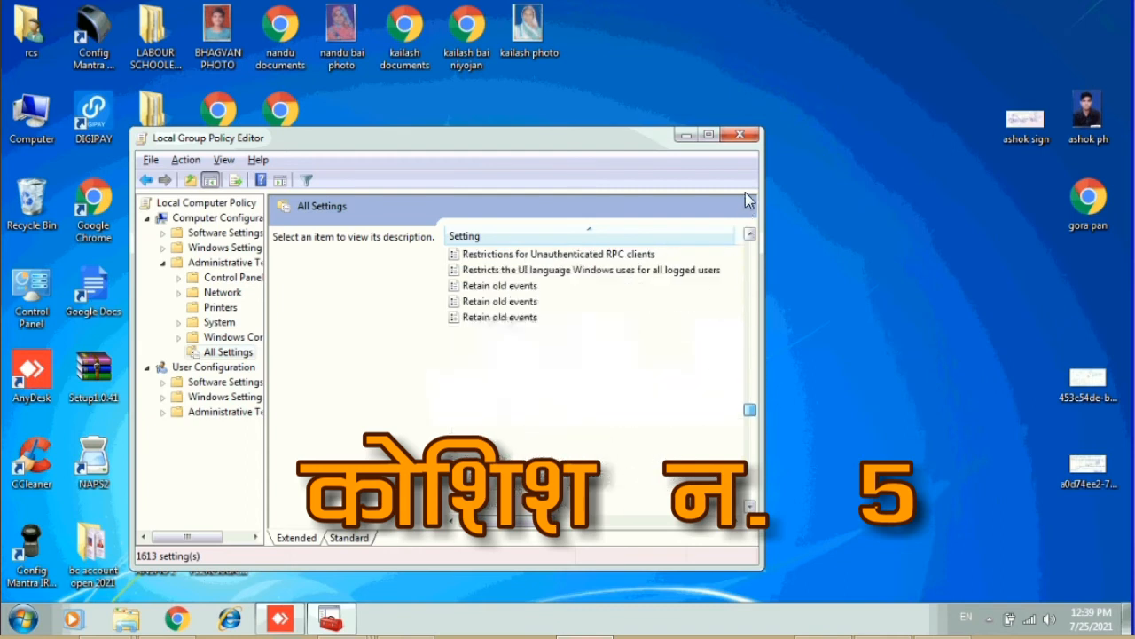
left_click(708, 135)
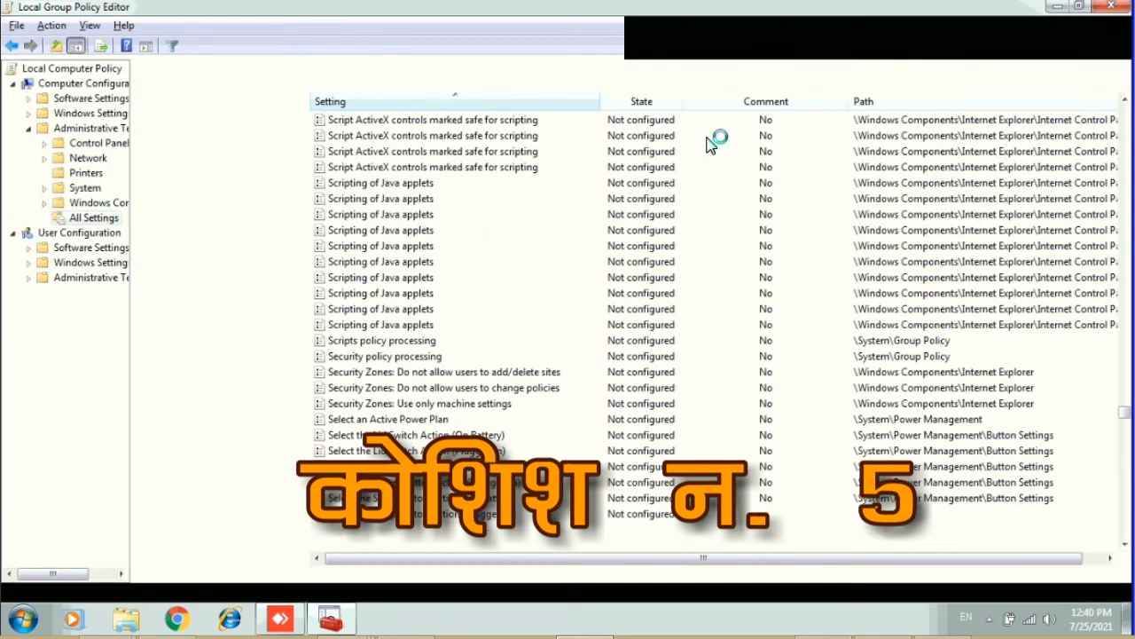
- Set the Turn off Developer Tools policy under Computer Configuration to Disabled, apply it and close its dialog
left_click_drag(1129, 417, 1131, 480)
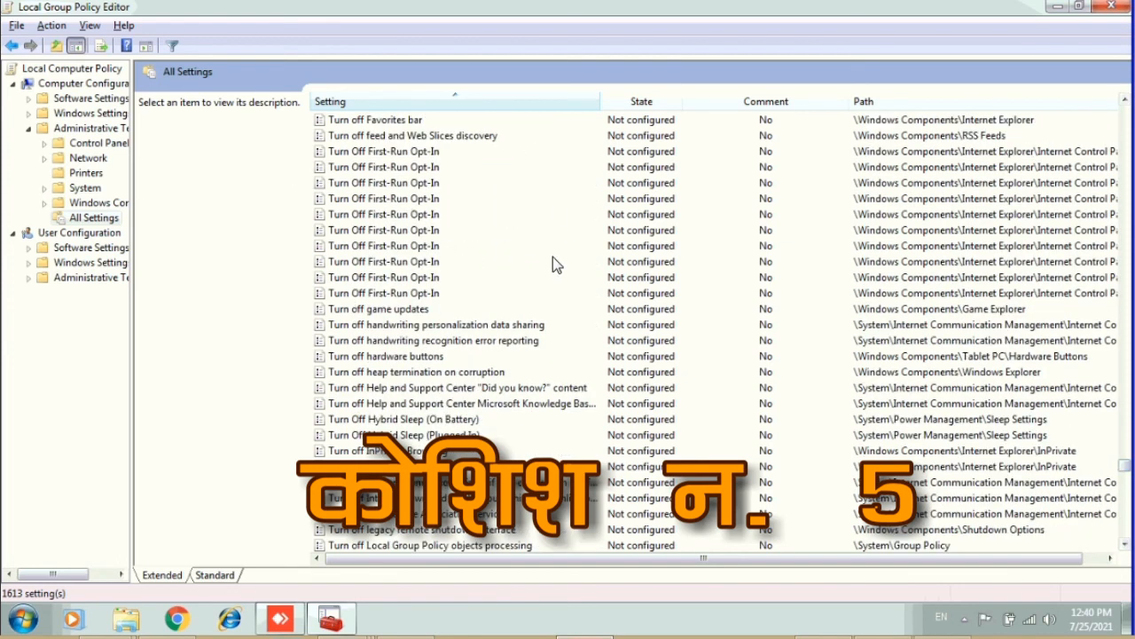
scroll(553, 256, "up", 5)
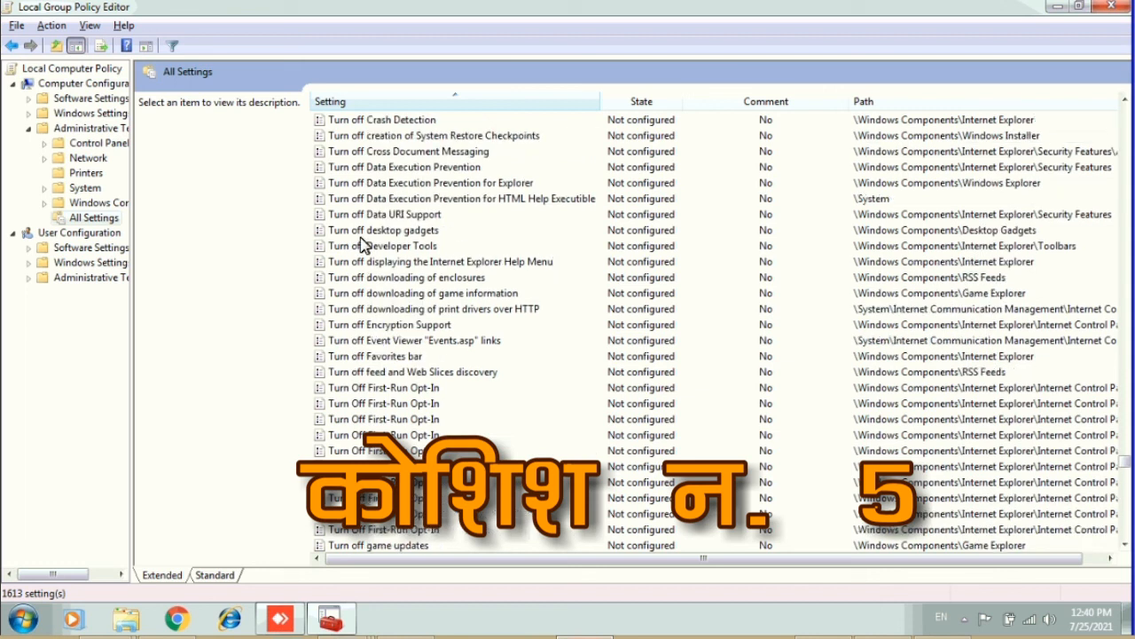
left_click(352, 253)
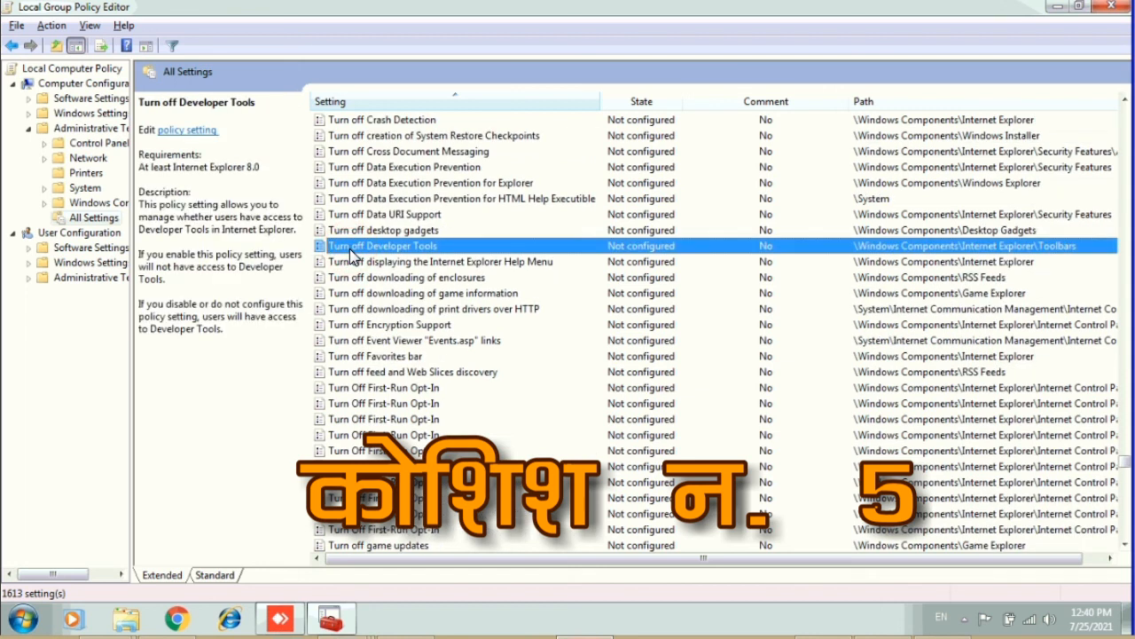
double_click(335, 249)
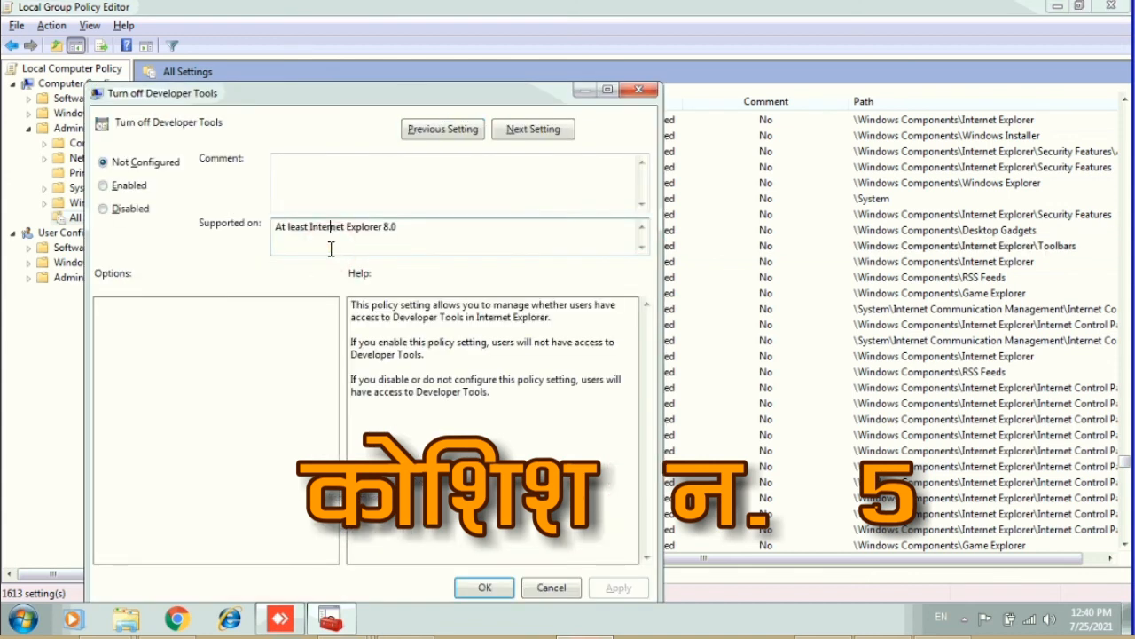
left_click(110, 213)
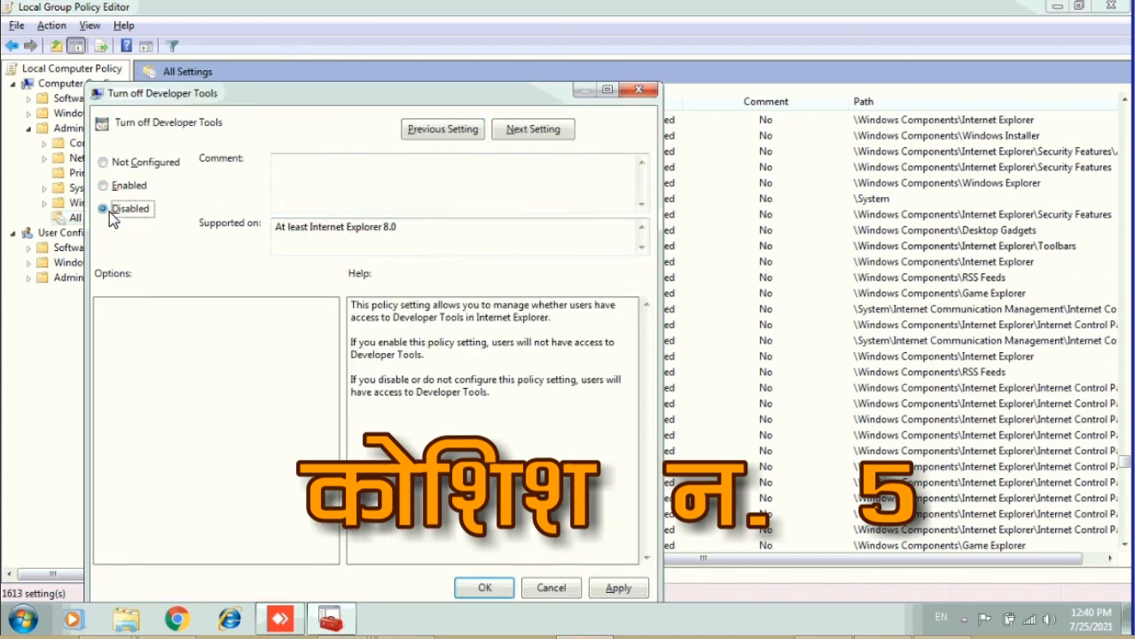
left_click(612, 589)
left_click(506, 587)
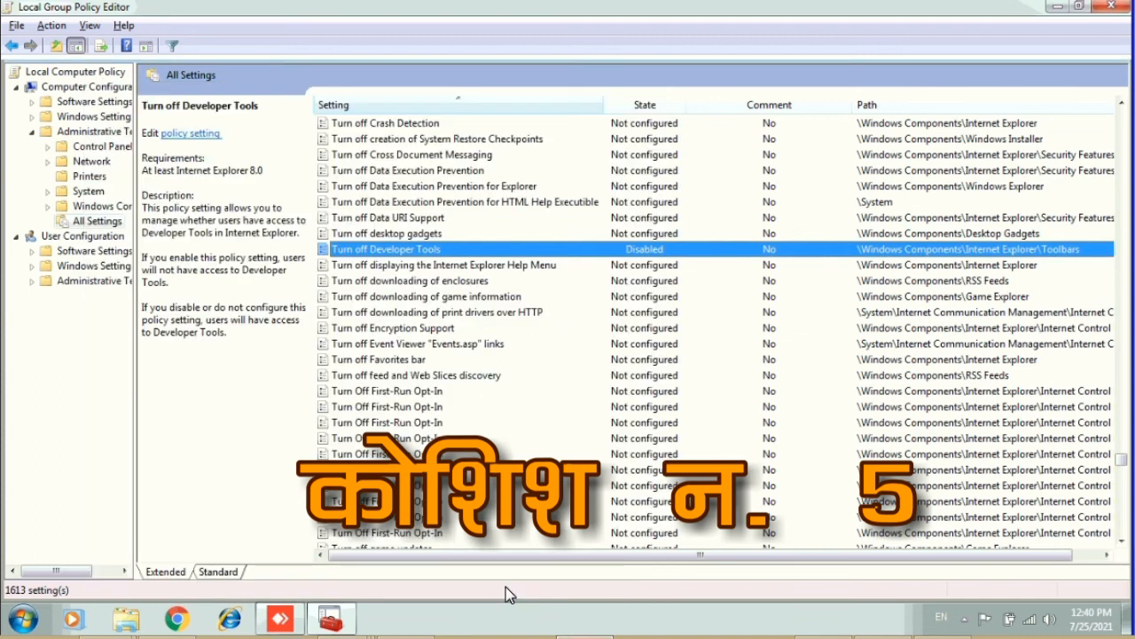
- Set the Turn off Developer Tools policy in All Settings of User Configuration's Administrative Templates to Disabled and apply it
left_click(87, 281)
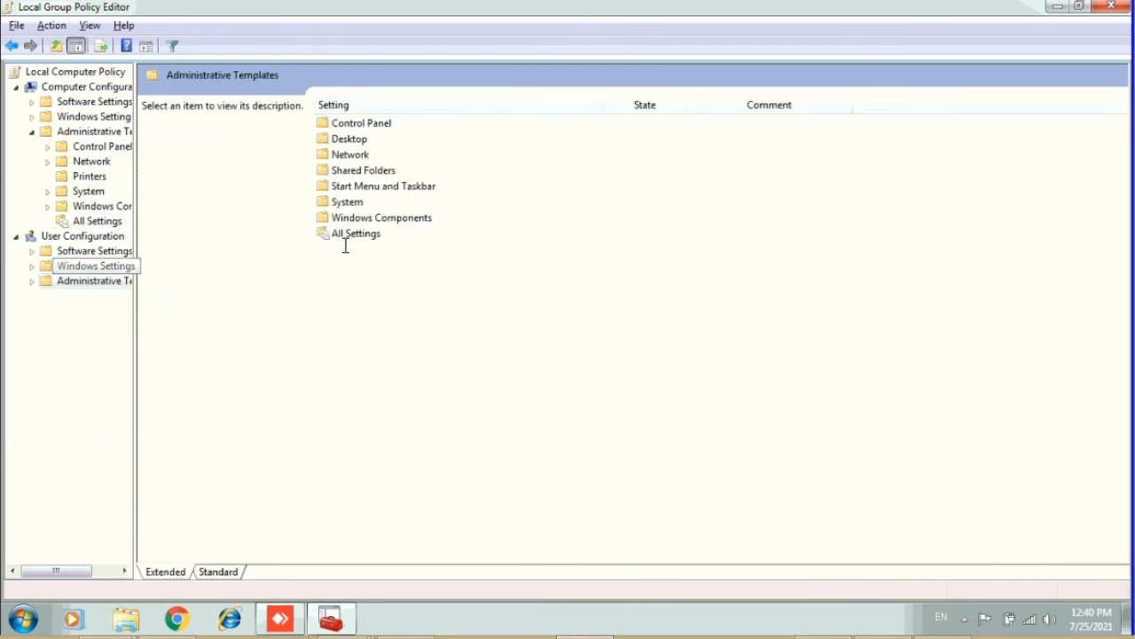
left_click(355, 241)
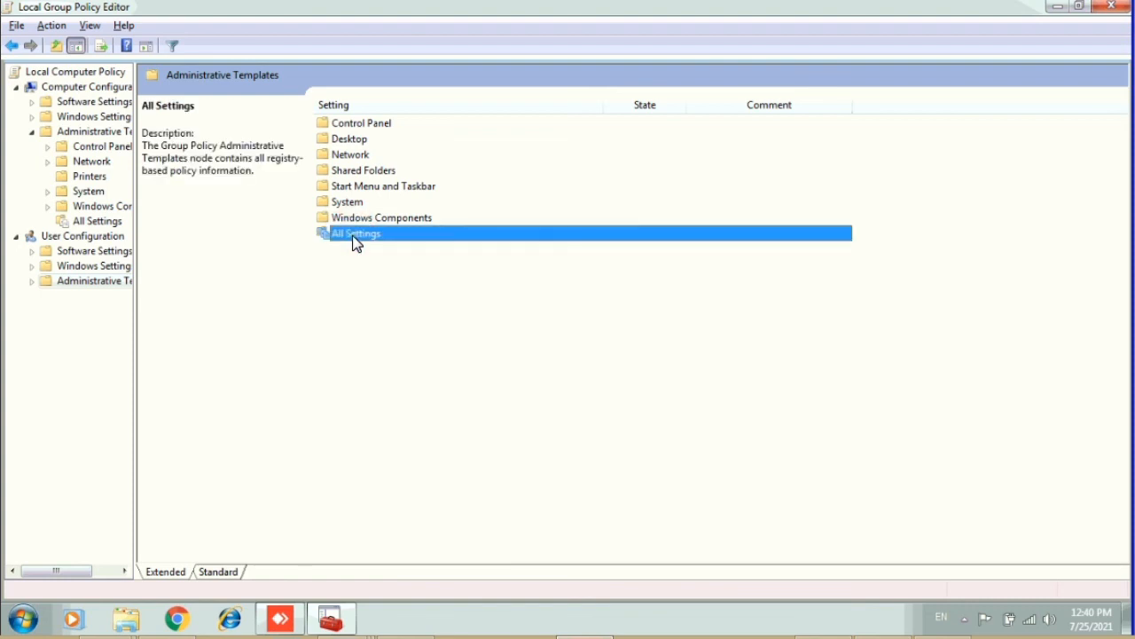
double_click(355, 235)
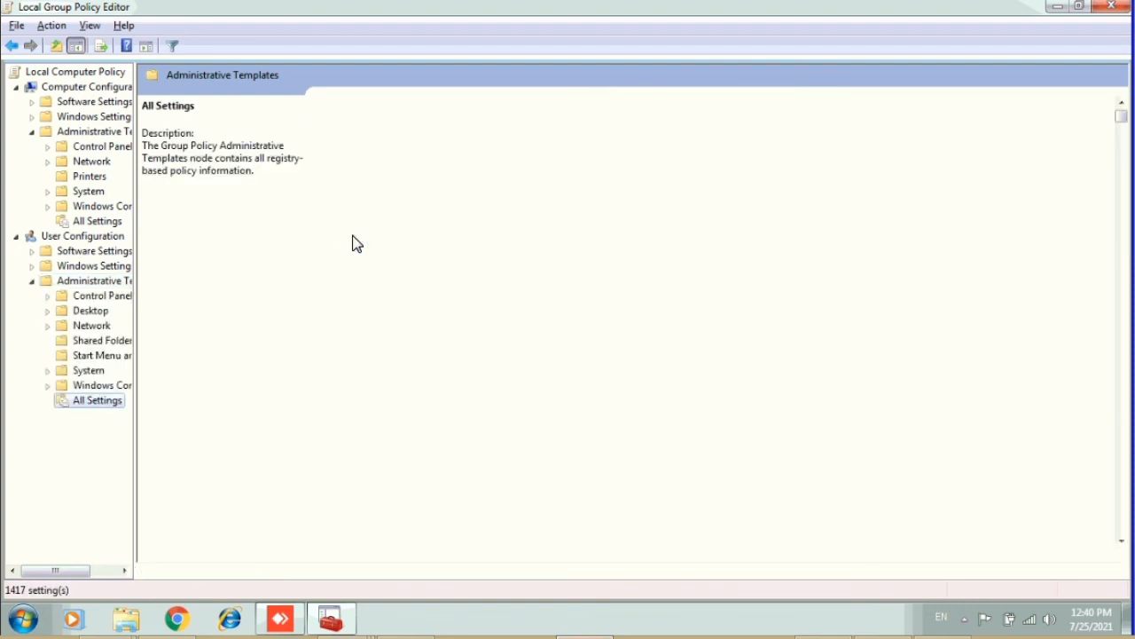
left_click_drag(1122, 117, 1126, 334)
left_click_drag(1122, 393, 1124, 471)
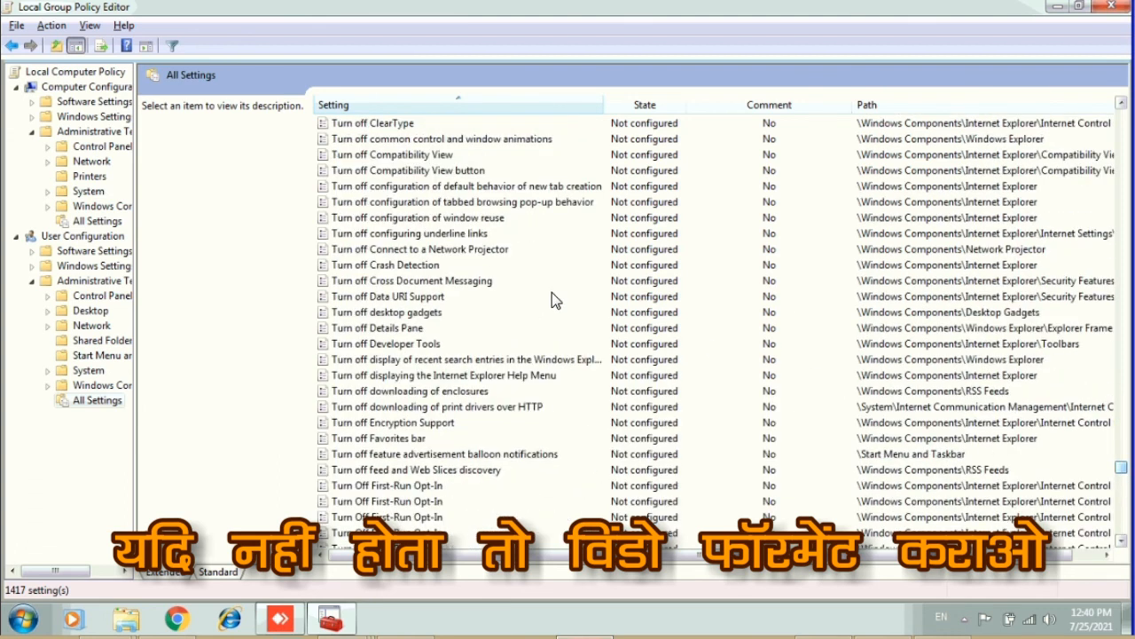
double_click(328, 347)
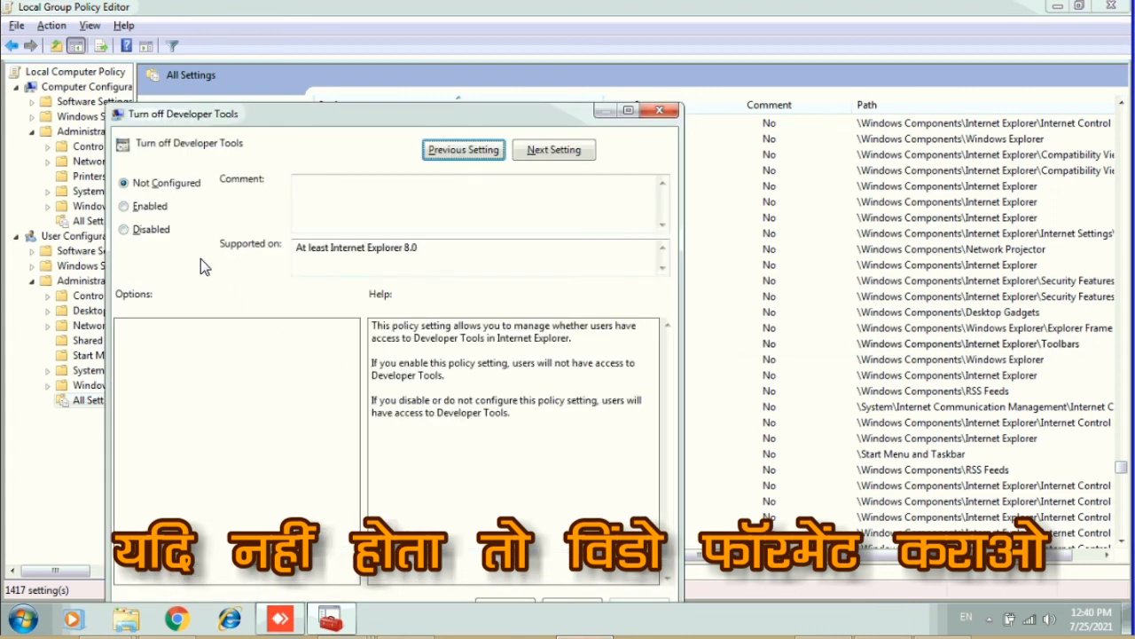
left_click(152, 230)
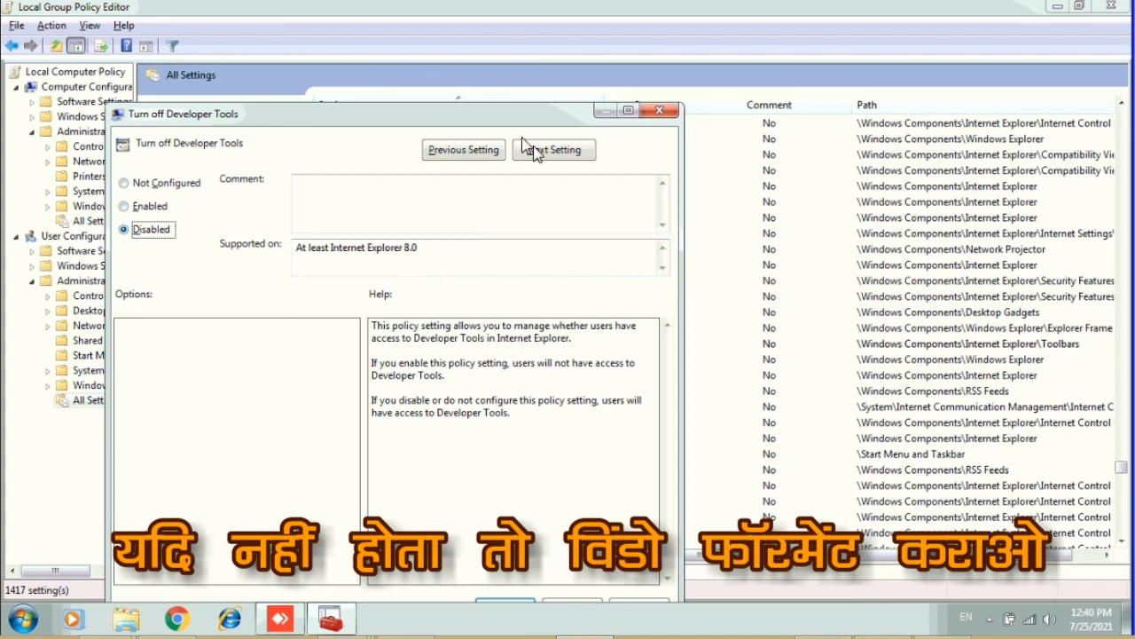
left_click_drag(475, 121, 494, 99)
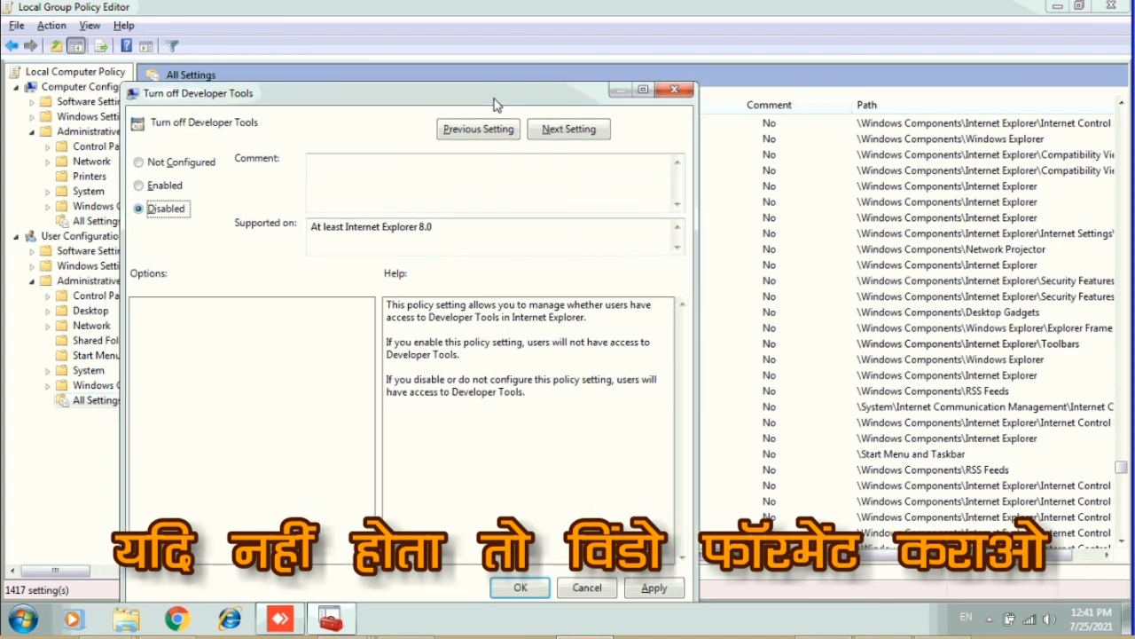
left_click(656, 583)
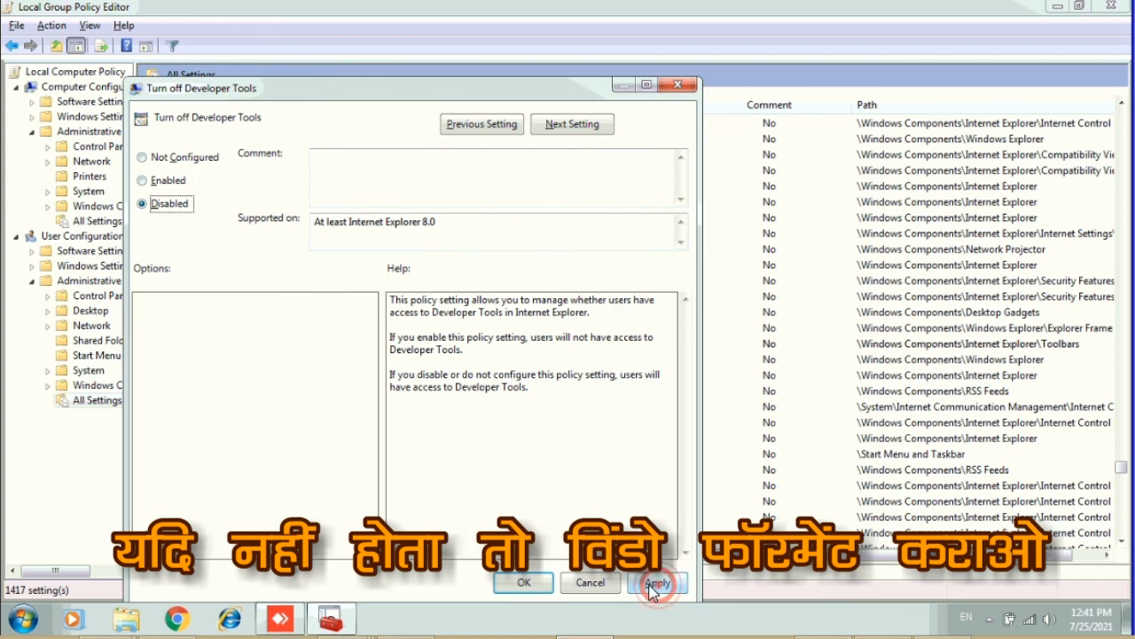
left_click(535, 582)
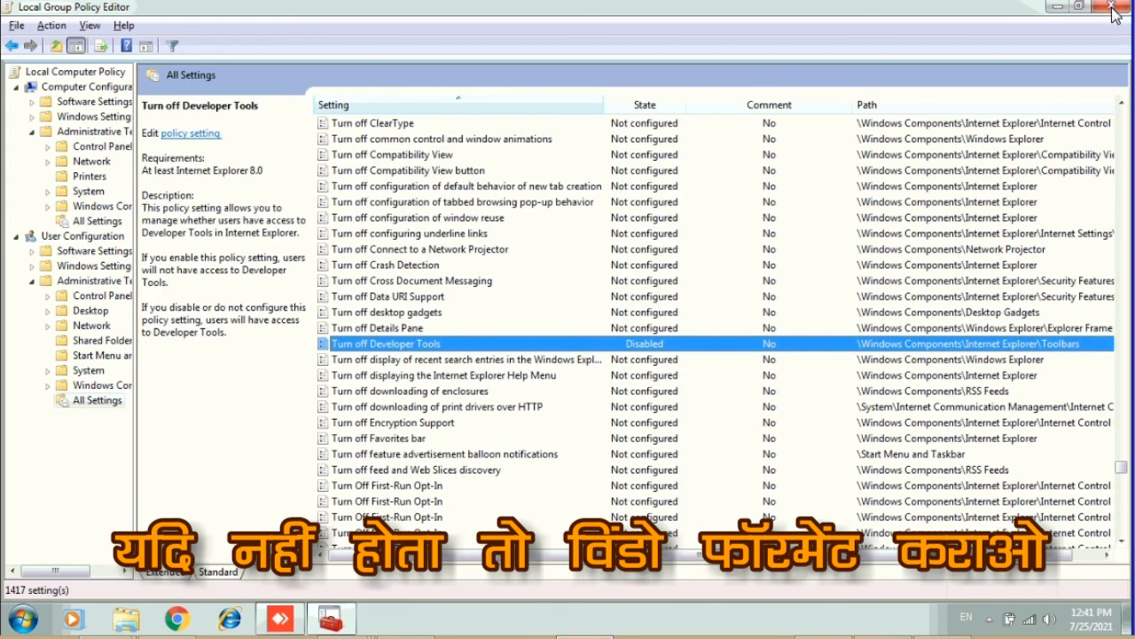
- Close the Local Group Policy Editor and launch Internet Explorer
left_click(1112, 7)
left_click(228, 619)
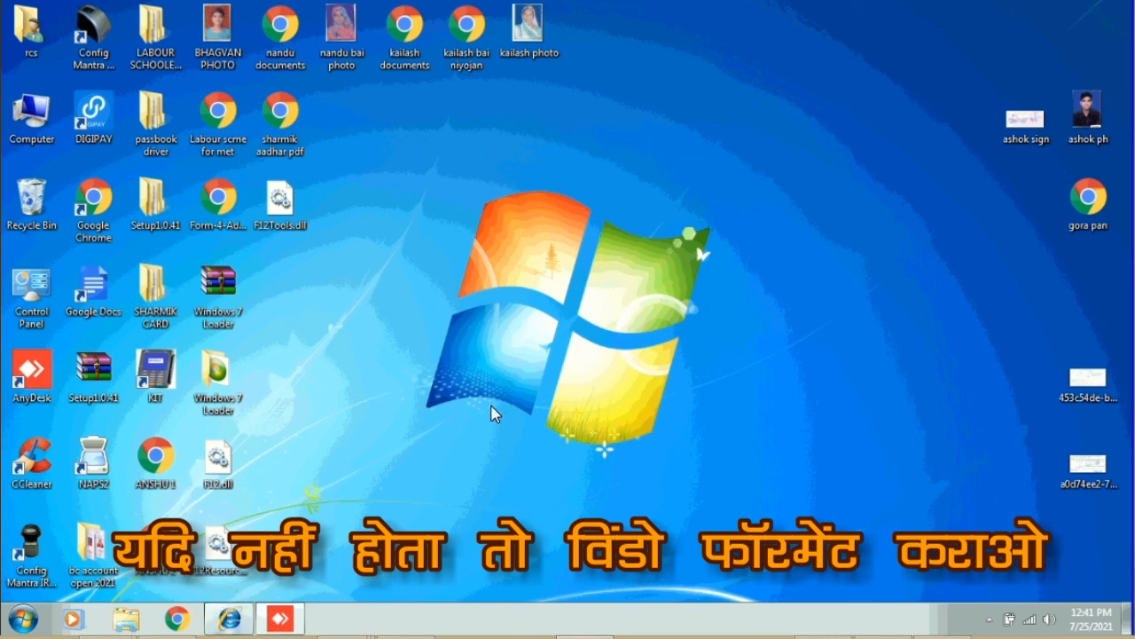